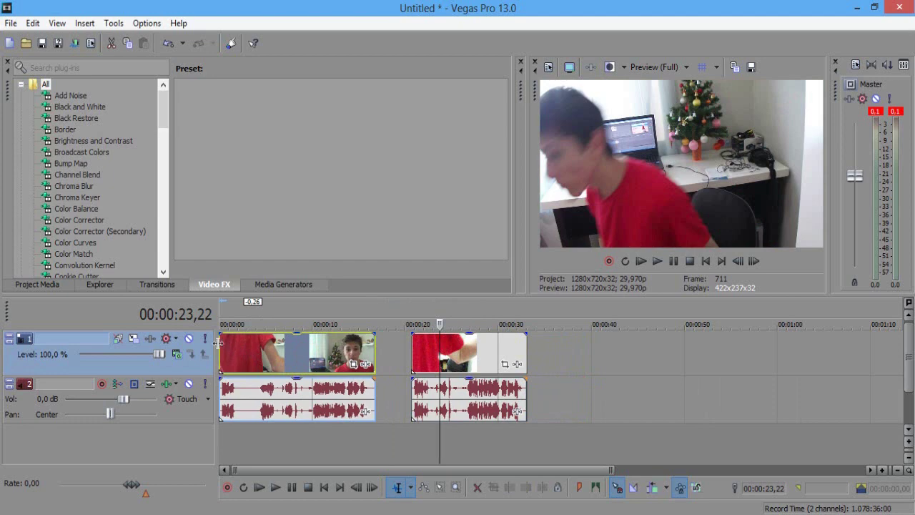
# Play the first clip from the start of the timeline and find the clap in its audio
pyautogui.click(218, 325)
pyautogui.press('space')
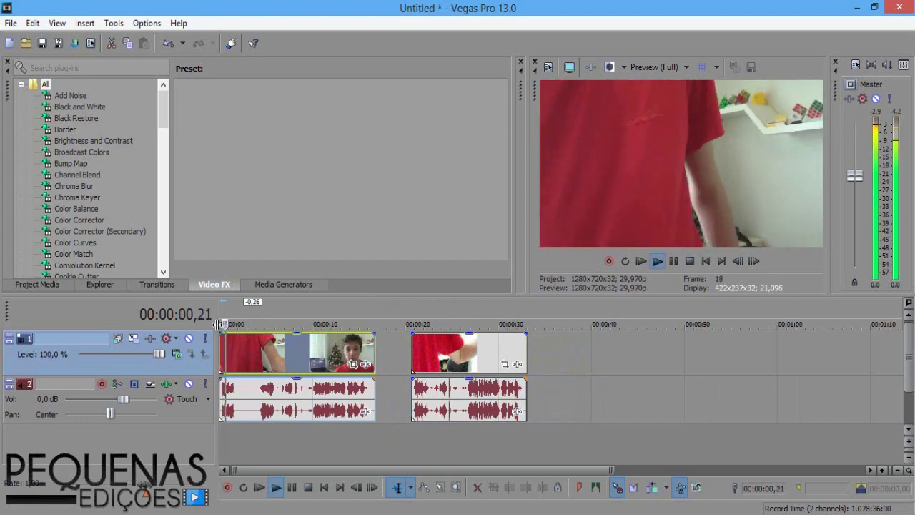
pyautogui.click(299, 406)
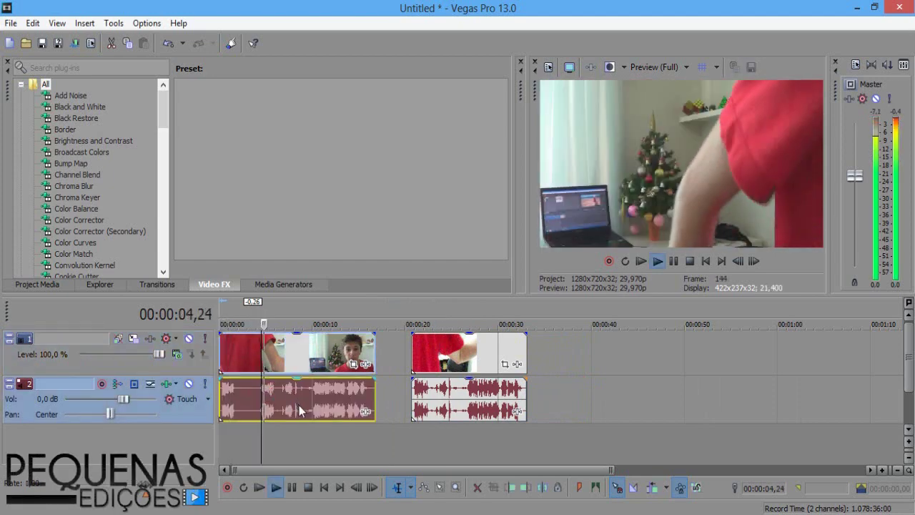
pyautogui.press('Return')
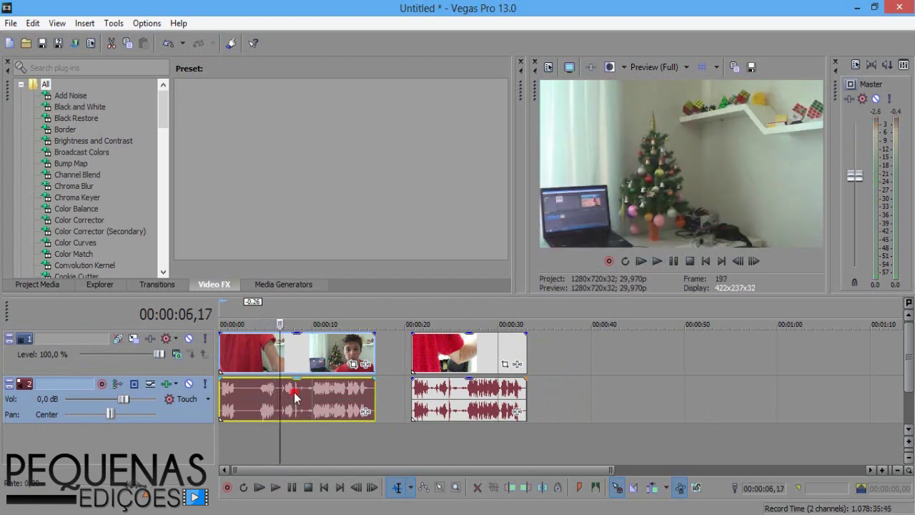
pyautogui.click(295, 393)
pyautogui.press('space')
pyautogui.press('Return')
pyautogui.click(261, 404)
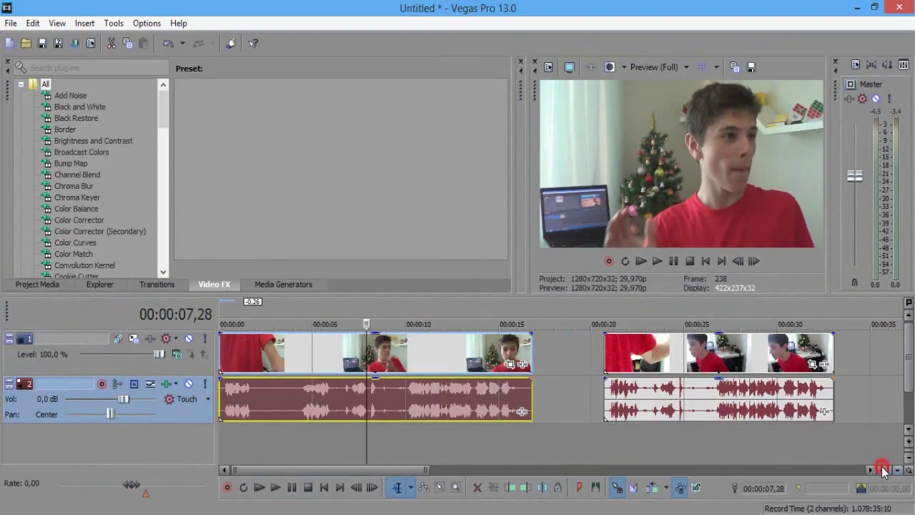
# Examine the first clip's audio waveform between about 5 and 8 seconds, playing it to pinpoint the clap
pyautogui.click(810, 367)
pyautogui.click(882, 469)
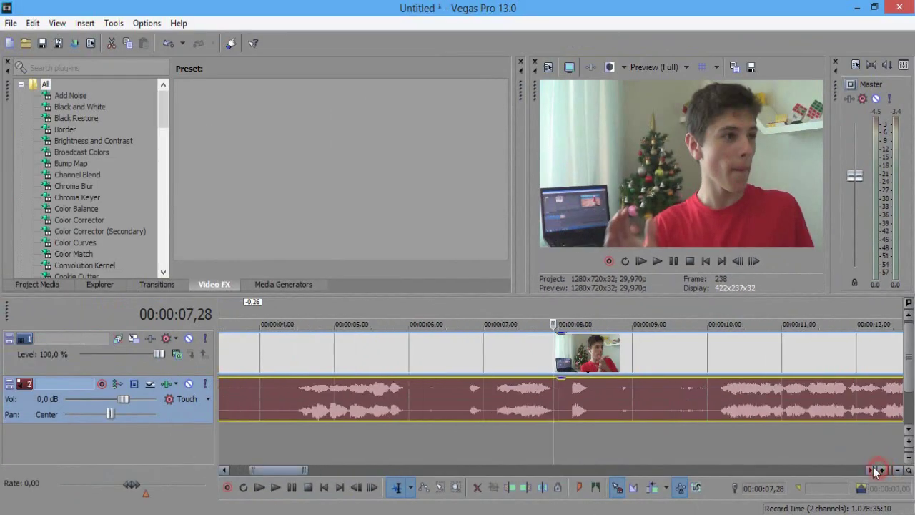
pyautogui.click(882, 470)
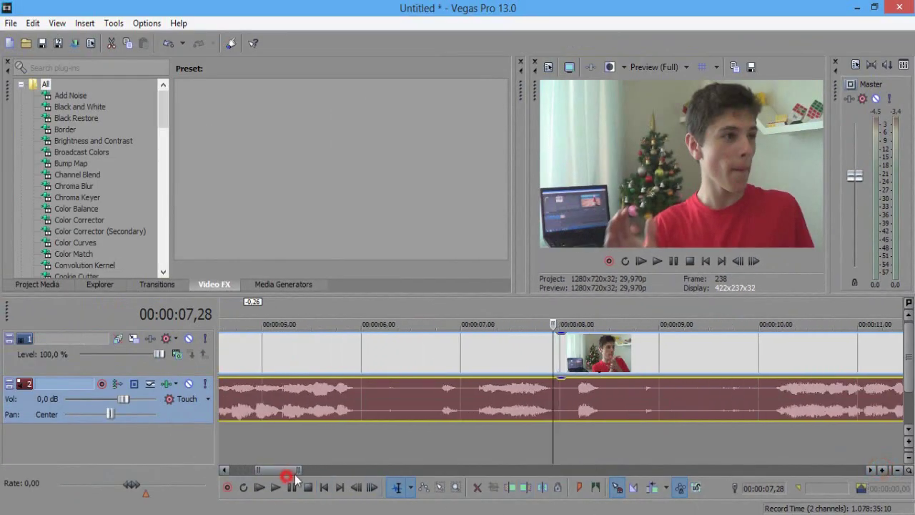
pyautogui.click(314, 444)
pyautogui.press('space')
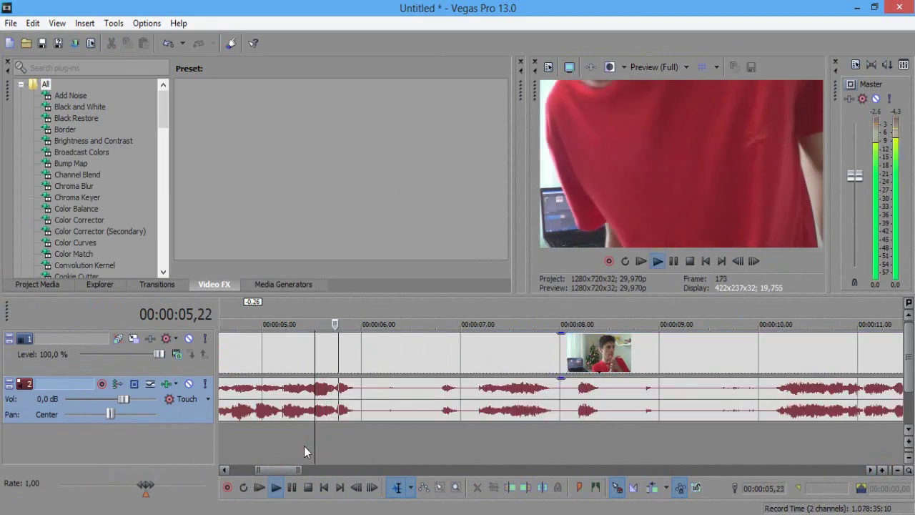
pyautogui.moveTo(273, 469); pyautogui.dragTo(283, 465)
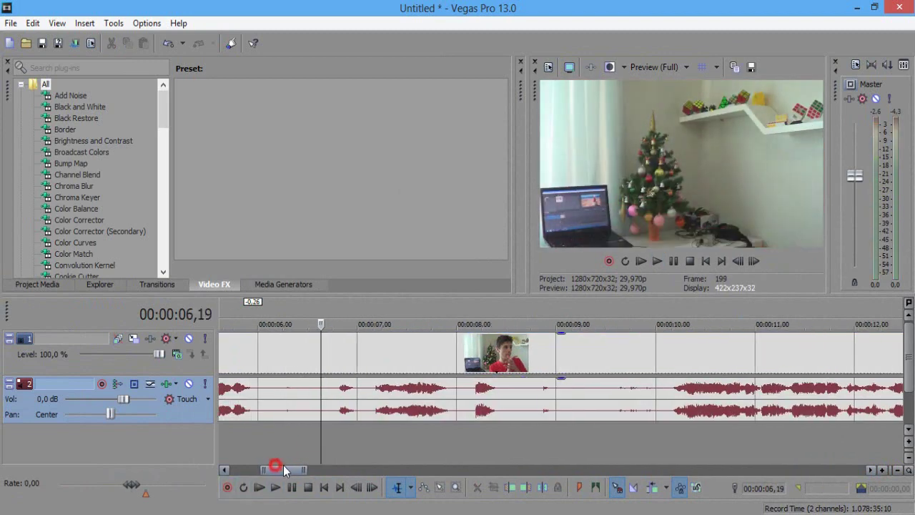
pyautogui.click(331, 423)
pyautogui.click(384, 413)
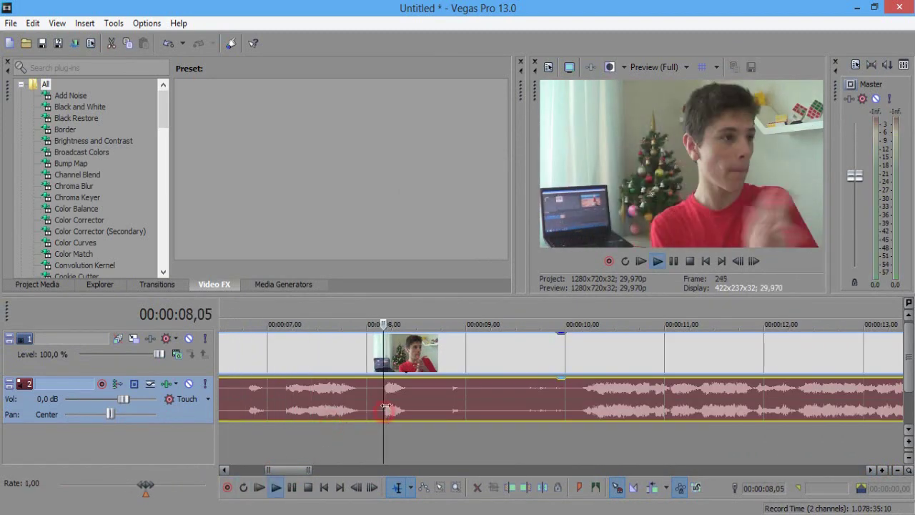
pyautogui.press('space')
# Split the first clip and its audio at the start of the clap peak, at 00:00:08,06
pyautogui.moveTo(407, 434); pyautogui.dragTo(384, 432)
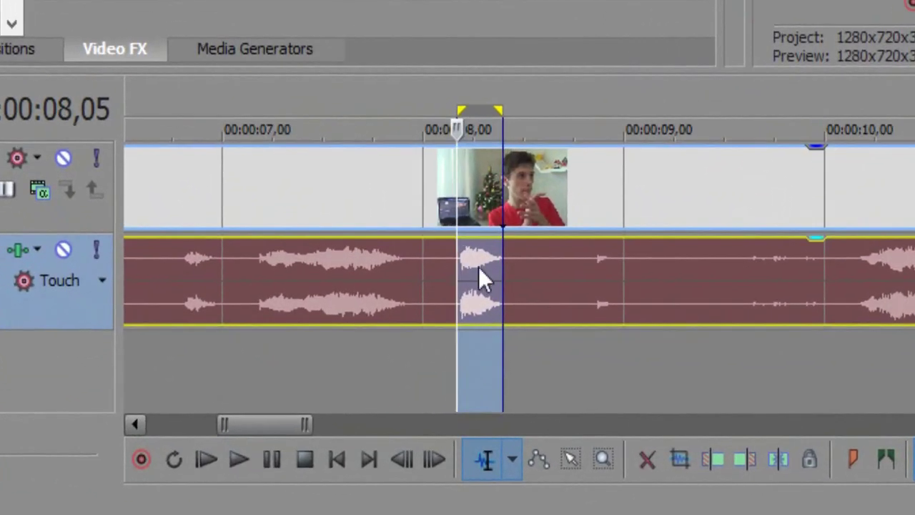
pyautogui.click(460, 266)
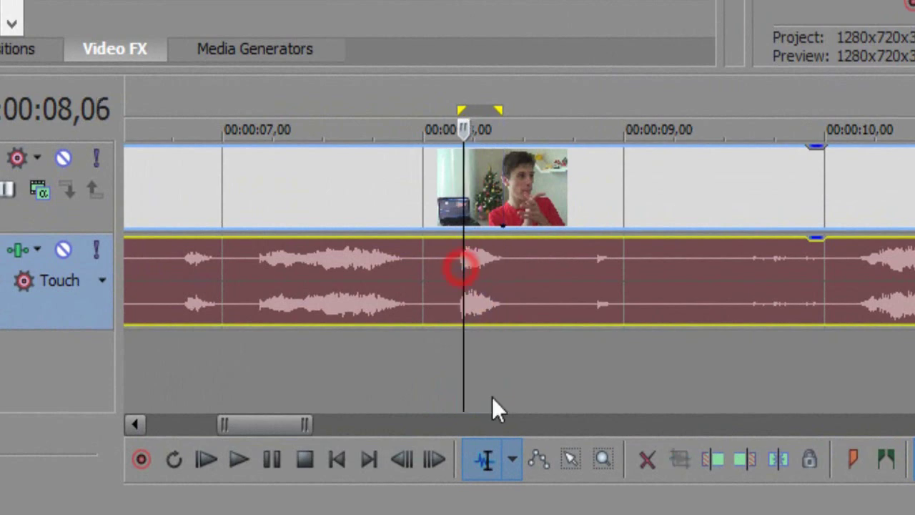
pyautogui.scroll(2, 404, 411)
pyautogui.moveTo(248, 425); pyautogui.dragTo(264, 428)
pyautogui.press('Left')
pyautogui.press('Right')
pyautogui.press('Left')
pyautogui.press('Right')
pyautogui.press('Left')
pyautogui.press('Right')
pyautogui.press('Left')
pyautogui.press('Right')
pyautogui.press('Left')
pyautogui.moveTo(362, 271); pyautogui.dragTo(366, 271)
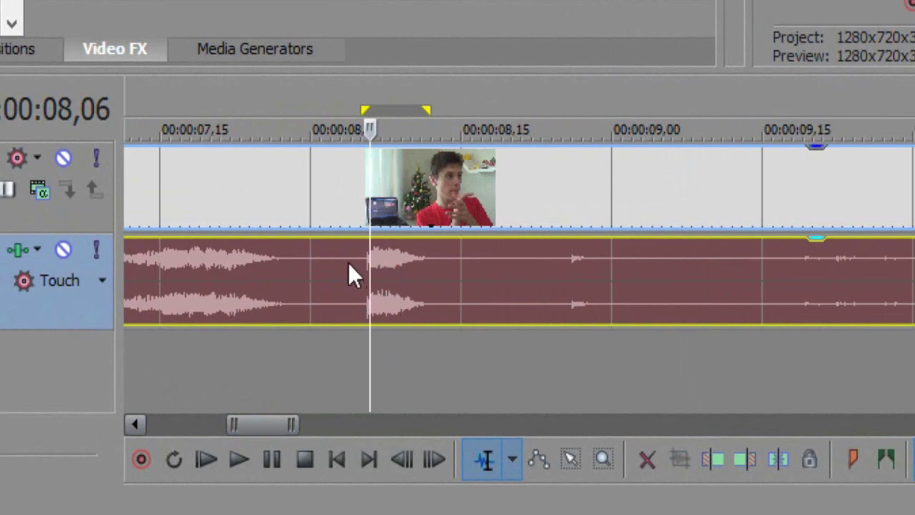
pyautogui.press('s')
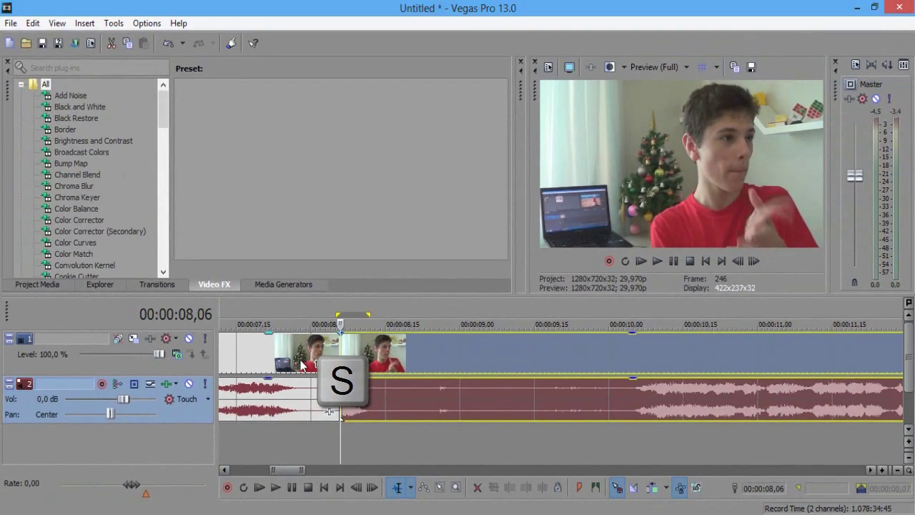
# Delete the part of the first clip before the clap and move the remainder to the start of the timeline
pyautogui.scroll(-5, 304, 366)
pyautogui.click(289, 355)
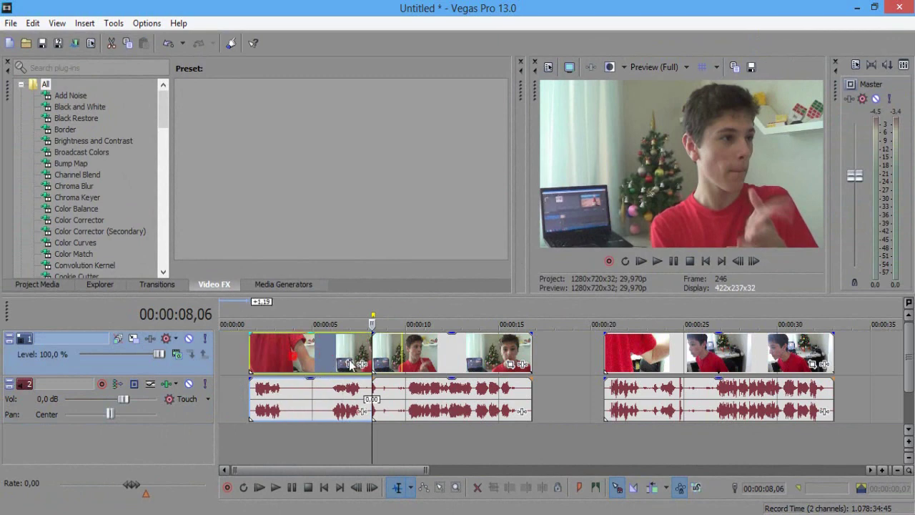
pyautogui.click(296, 341)
pyautogui.press('Delete')
pyautogui.moveTo(421, 348); pyautogui.dragTo(223, 354)
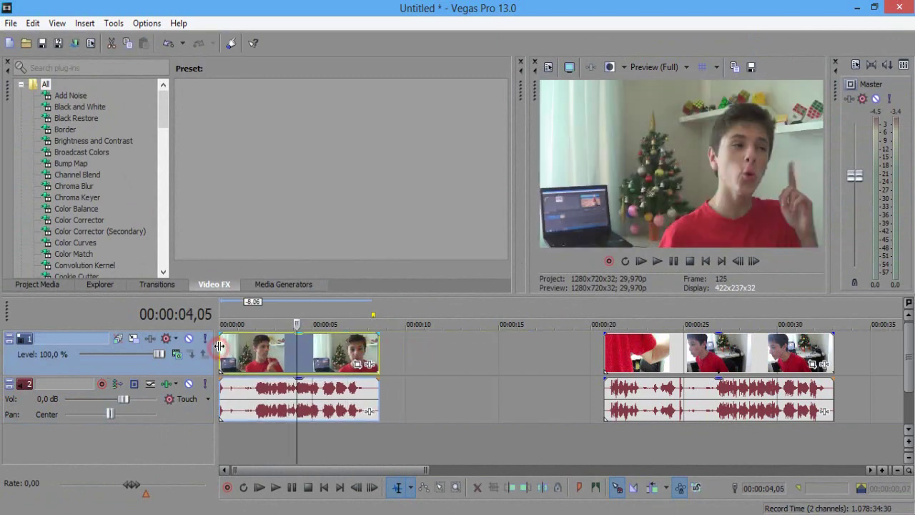
# Play the trimmed first clip from its beginning to check that it starts on the clap
pyautogui.click(219, 346)
pyautogui.press('space')
pyautogui.press('space')
pyautogui.press('space')
pyautogui.press('space')
pyautogui.press('space')
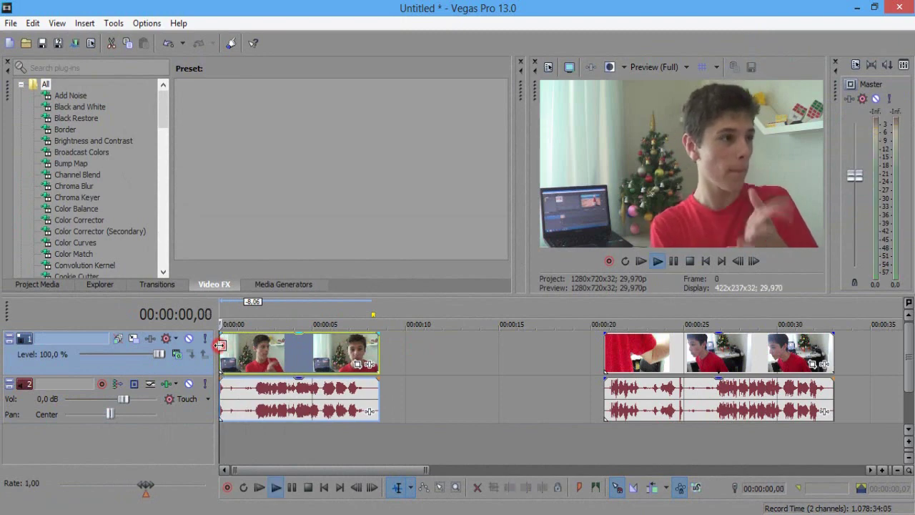
pyautogui.press('space')
pyautogui.press('space')
pyautogui.press('space')
pyautogui.click(220, 346)
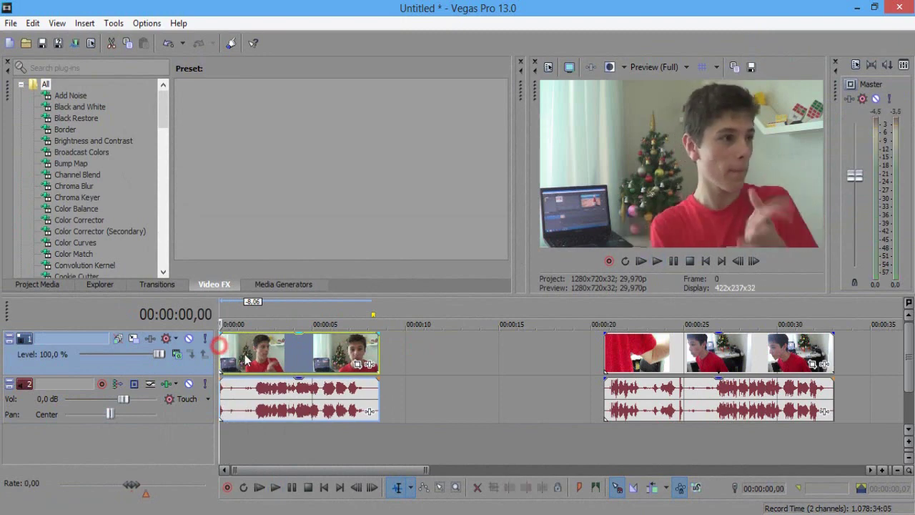
pyautogui.moveTo(347, 472)
pyautogui.mouseDown()
pyautogui.moveTo(371, 472)
pyautogui.moveTo(336, 470)
pyautogui.mouseUp()
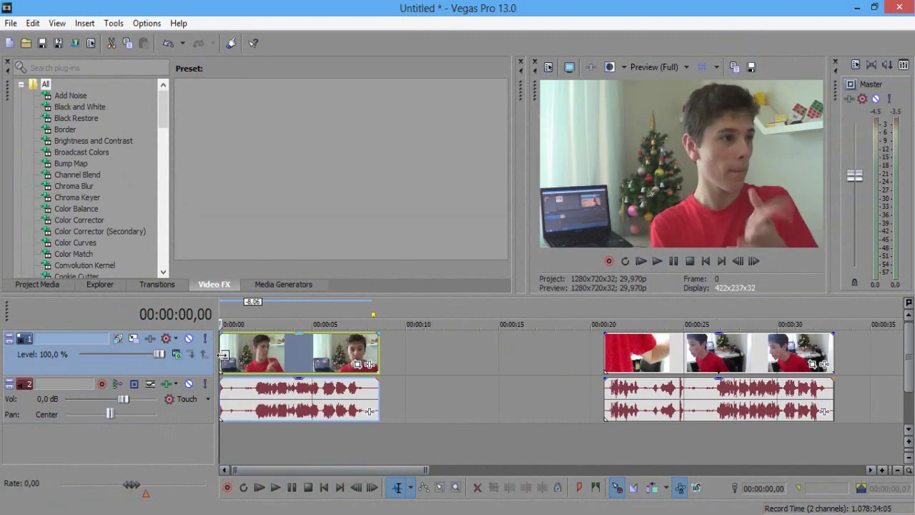
# Move the second clip earlier so that it starts at about 00:00:10
pyautogui.moveTo(664, 350); pyautogui.dragTo(465, 348)
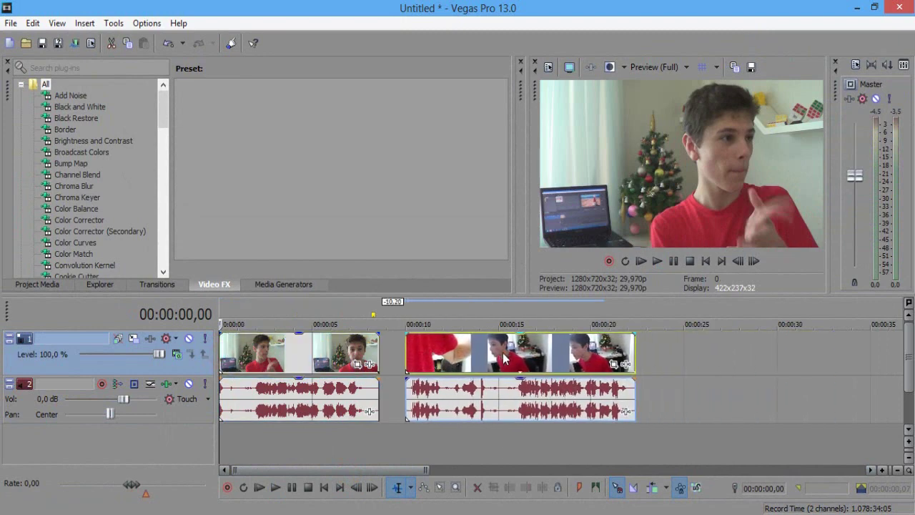
pyautogui.click(465, 348)
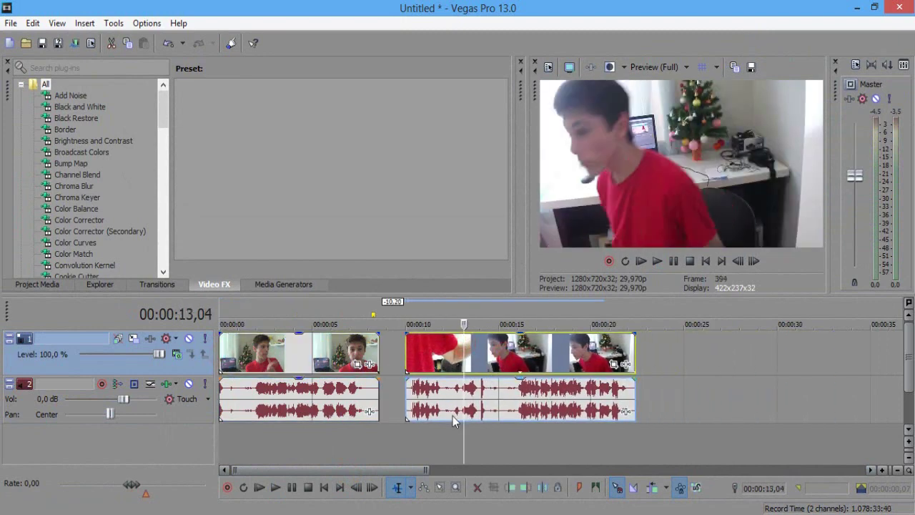
pyautogui.click(426, 405)
# Play the second clip's audio around 14 seconds to locate its clap peak
pyautogui.scroll(6, 413, 436)
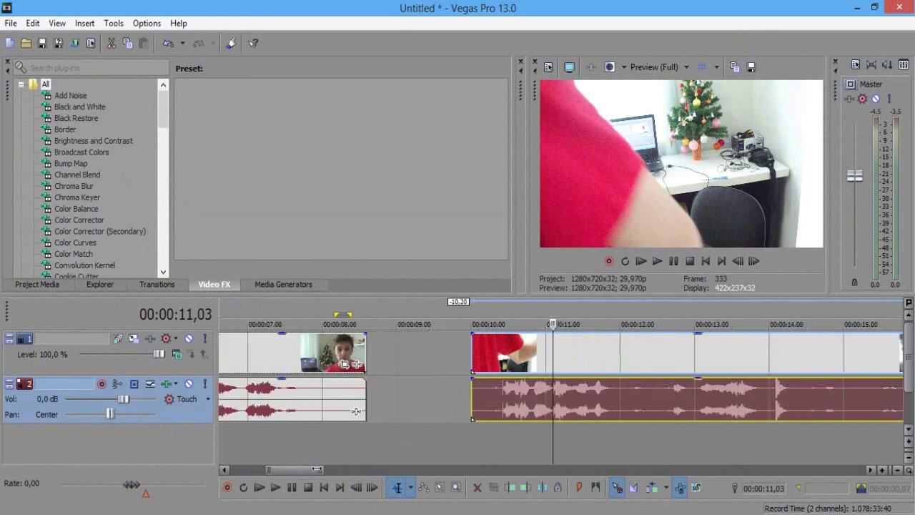
pyautogui.moveTo(304, 473); pyautogui.dragTo(332, 461)
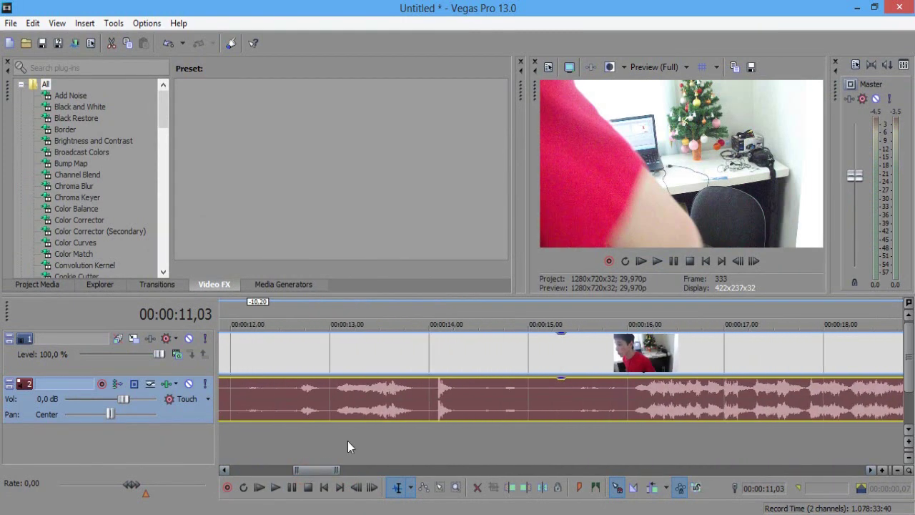
pyautogui.click(434, 400)
pyautogui.press('space')
pyautogui.press('space')
pyautogui.press('Right')
pyautogui.press('space')
pyautogui.press('space')
pyautogui.click(426, 403)
pyautogui.press('space')
pyautogui.press('space')
pyautogui.press('space')
pyautogui.press('space')
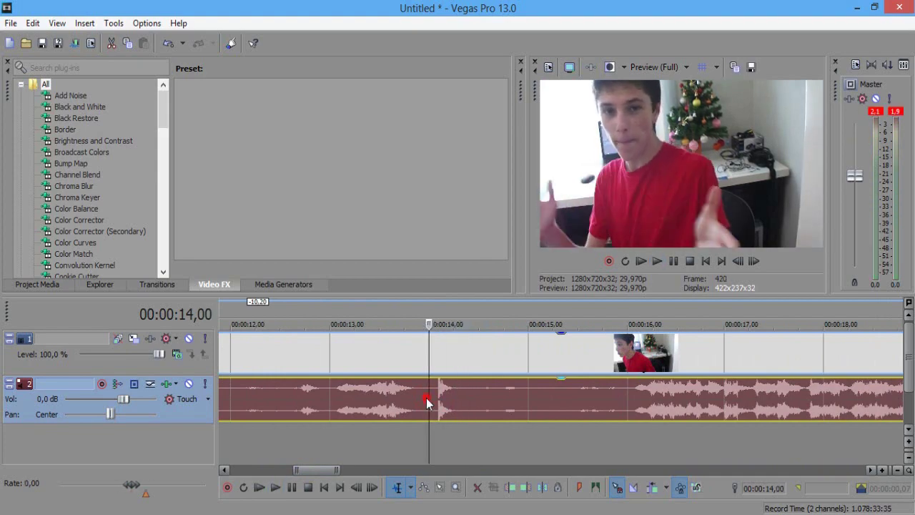
# Split the second clip and its audio at the clap peak, at 00:00:14,03
pyautogui.press('Right')
pyautogui.press('Right')
pyautogui.press('Right')
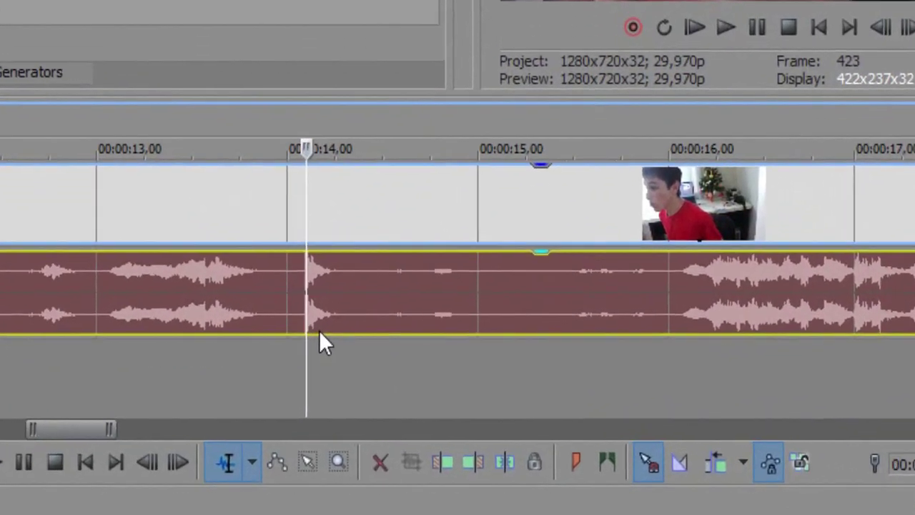
pyautogui.scroll(3, 446, 419)
pyautogui.scroll(4, 294, 313)
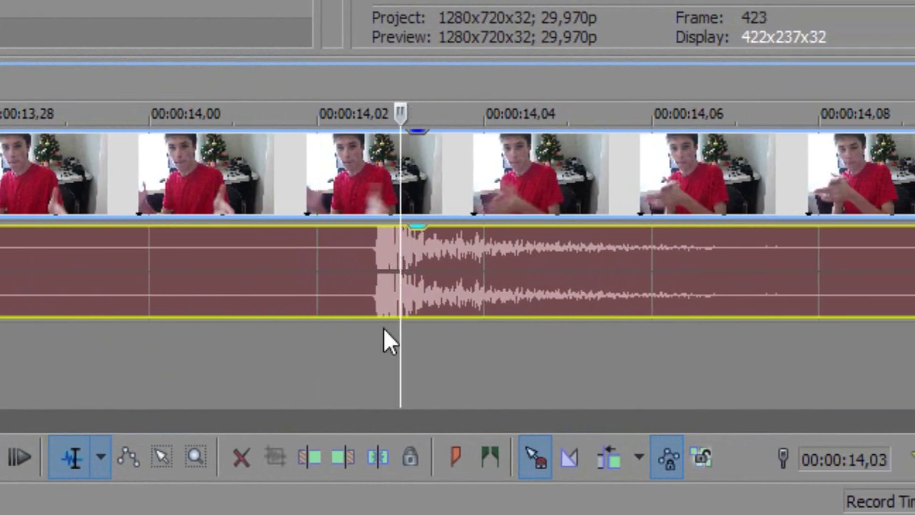
pyautogui.click(392, 333)
pyautogui.moveTo(419, 369); pyautogui.dragTo(371, 365)
pyautogui.click(399, 287)
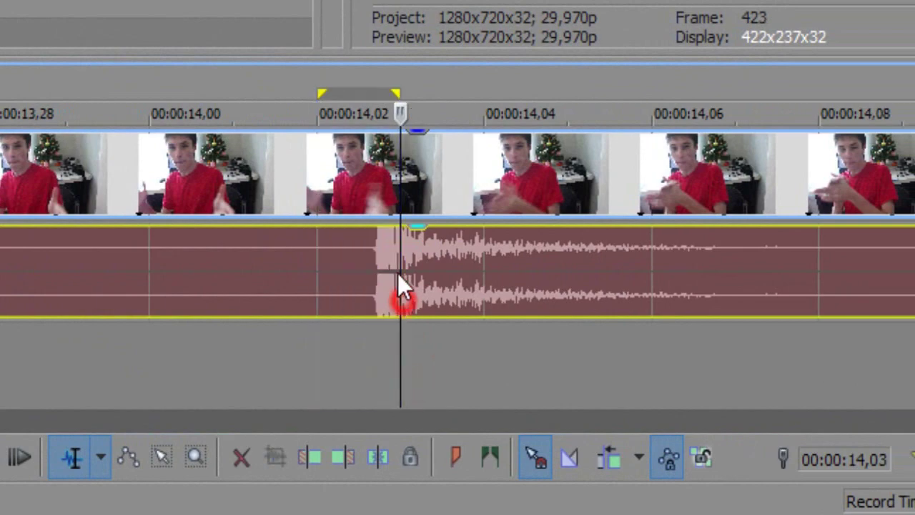
pyautogui.press('s')
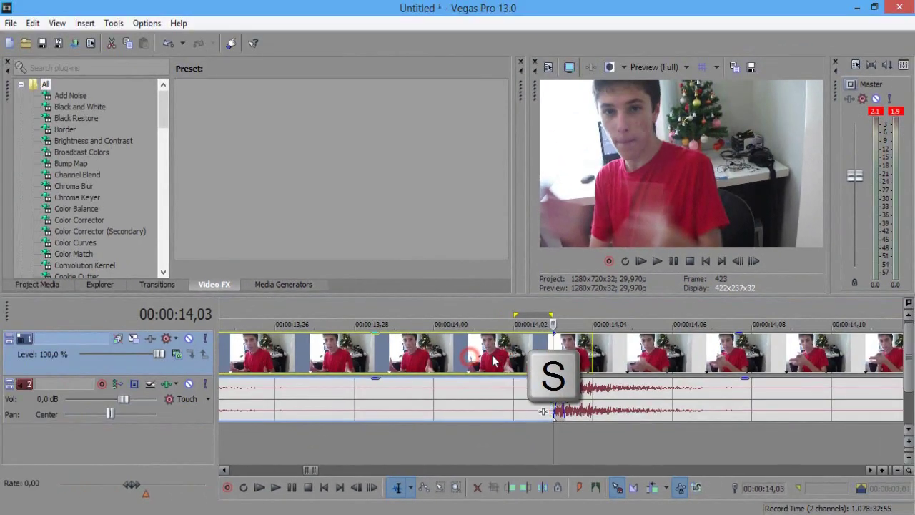
# Delete the part of the second clip before the clap and move the remainder to just before the 10-second mark
pyautogui.click(493, 361)
pyautogui.scroll(-5, 472, 361)
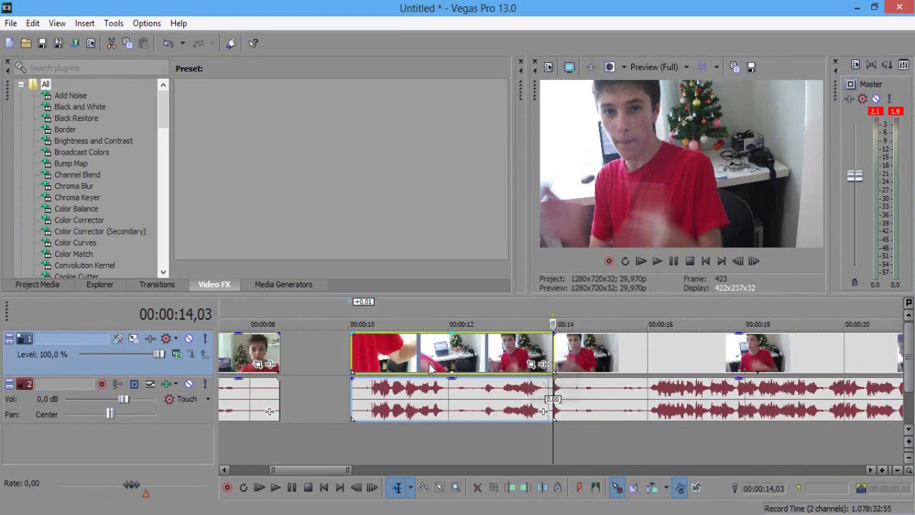
pyautogui.click(451, 357)
pyautogui.press('space')
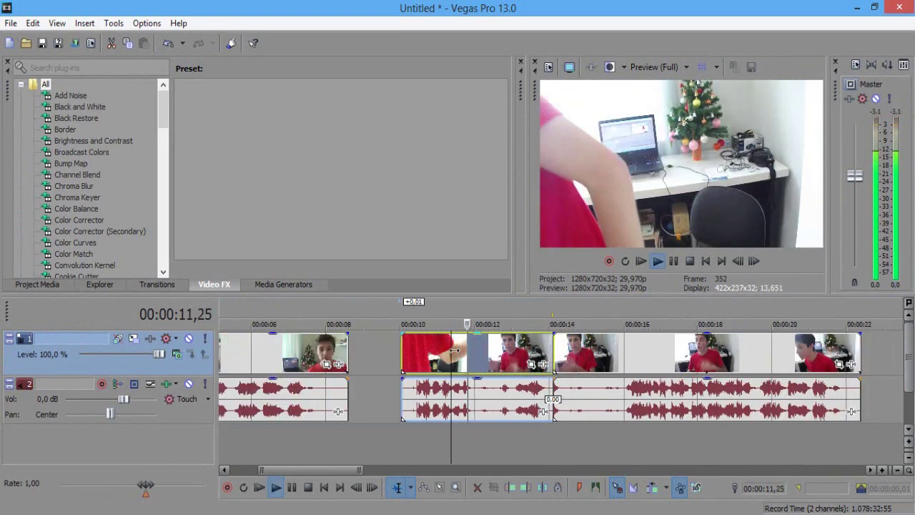
pyautogui.press('Delete')
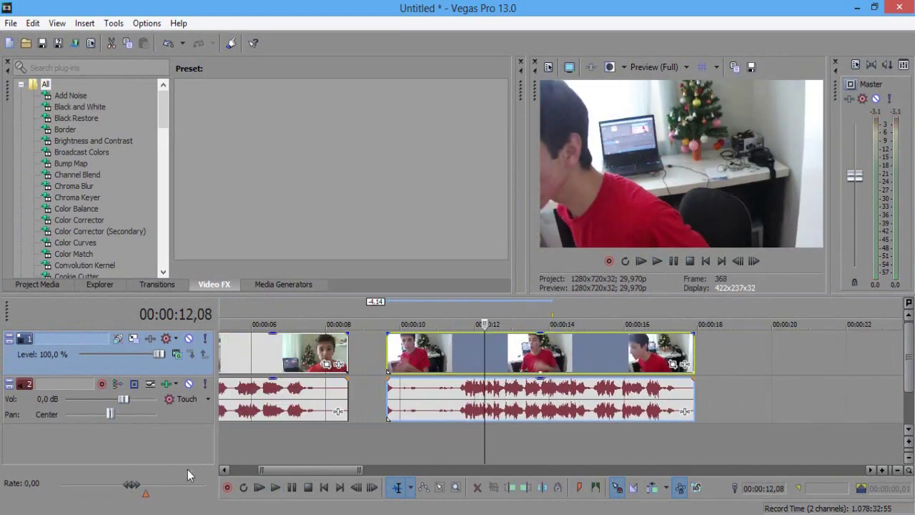
# Play the beginnings of both trimmed clips to check that each starts on its clap
pyautogui.moveTo(267, 469); pyautogui.dragTo(234, 469)
pyautogui.click(222, 359)
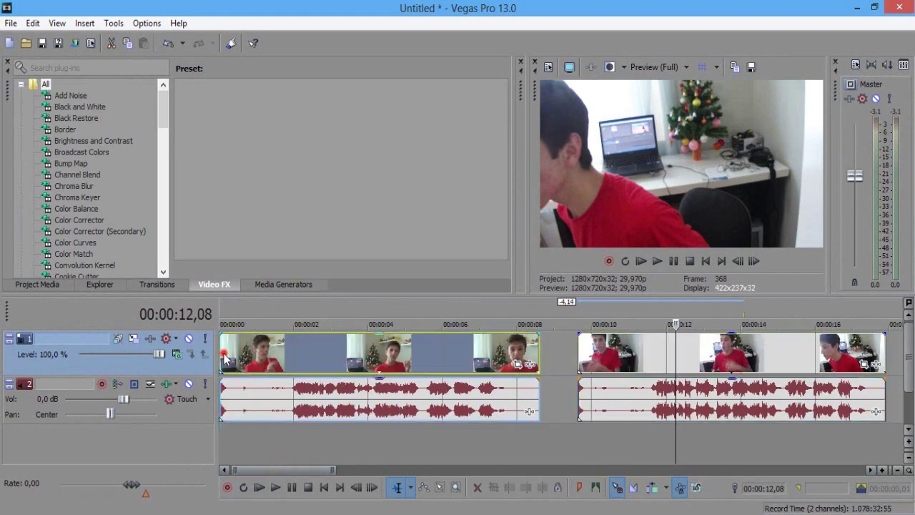
pyautogui.press('space')
pyautogui.press('Return')
pyautogui.click(579, 352)
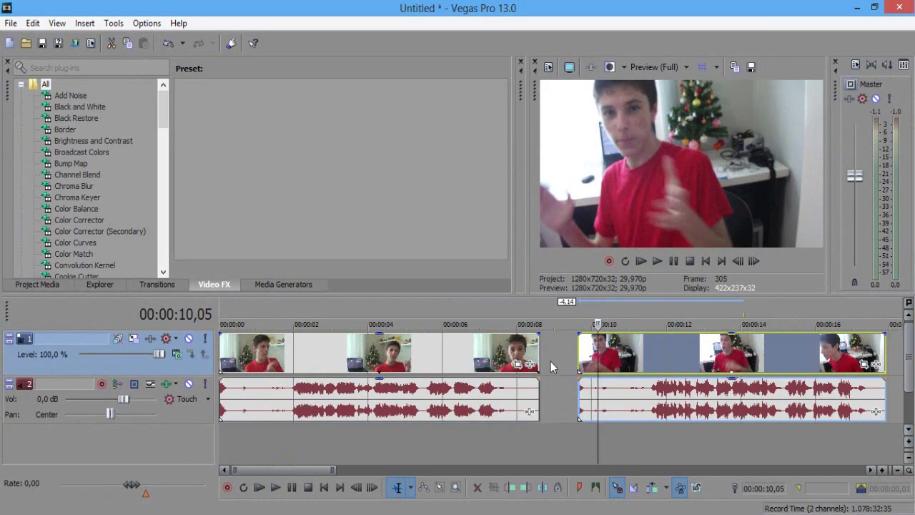
# Insert a new video track and move it below the audio track
pyautogui.rightClick(551, 348)
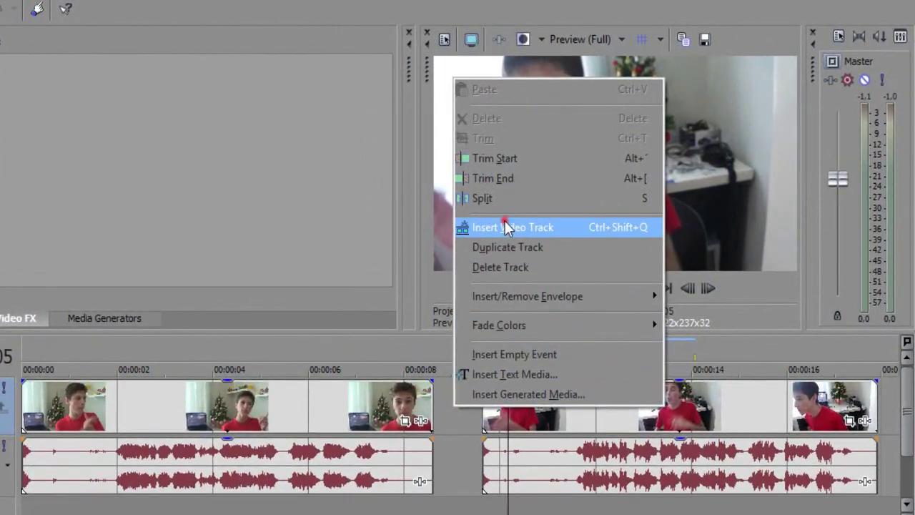
pyautogui.click(506, 226)
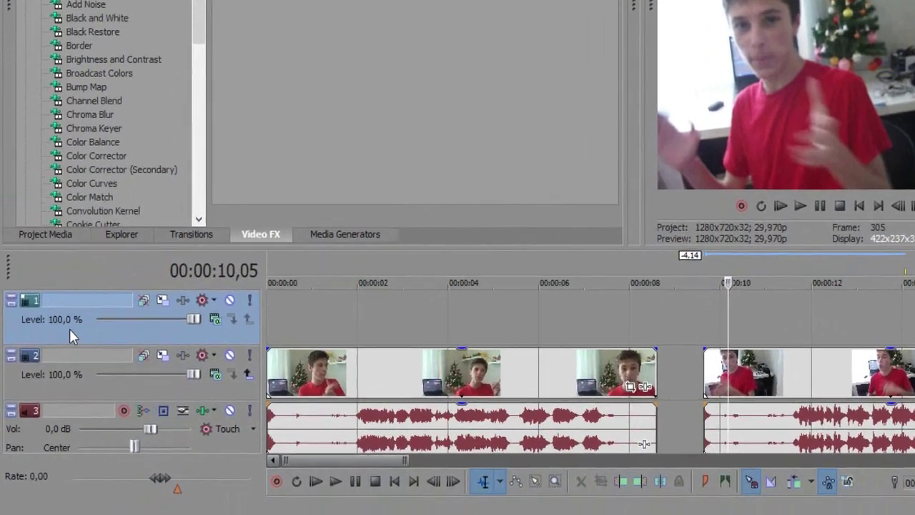
pyautogui.moveTo(63, 365); pyautogui.dragTo(71, 365)
pyautogui.moveTo(114, 276); pyautogui.dragTo(148, 438)
pyautogui.moveTo(216, 435); pyautogui.dragTo(235, 315)
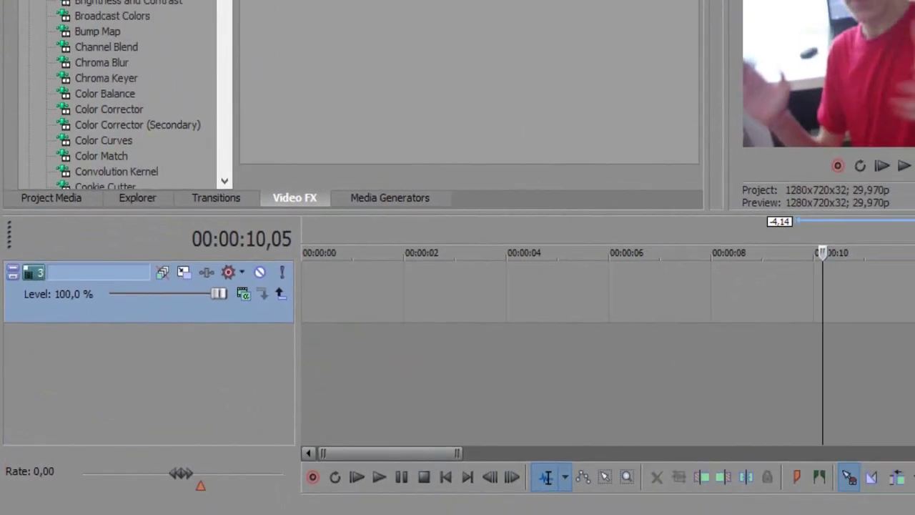
# Insert a new audio track below the new empty video track
pyautogui.scroll(2, 857, 373)
pyautogui.scroll(-1, 856, 373)
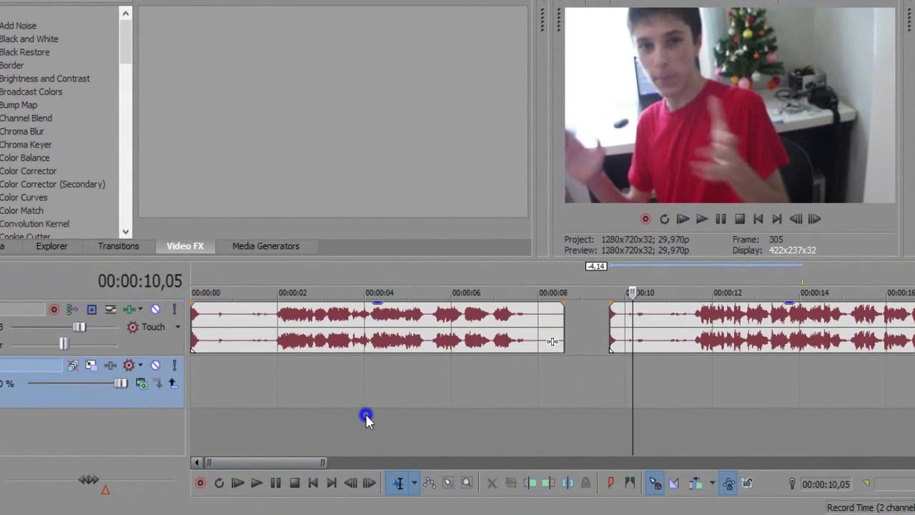
pyautogui.rightClick(364, 429)
pyautogui.click(434, 412)
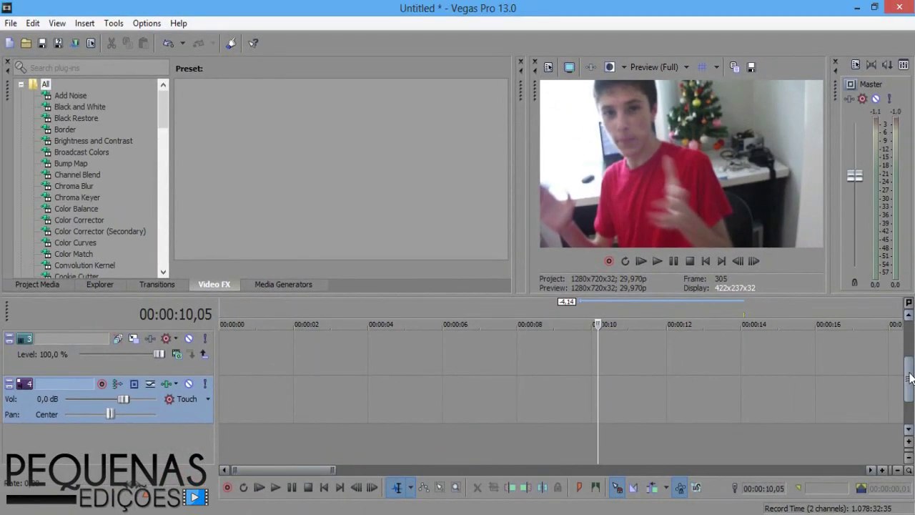
# Move the second clip's video to the new video track and its audio to the new audio track, both starting at 00:00:00,00
pyautogui.moveTo(910, 379); pyautogui.dragTo(905, 355)
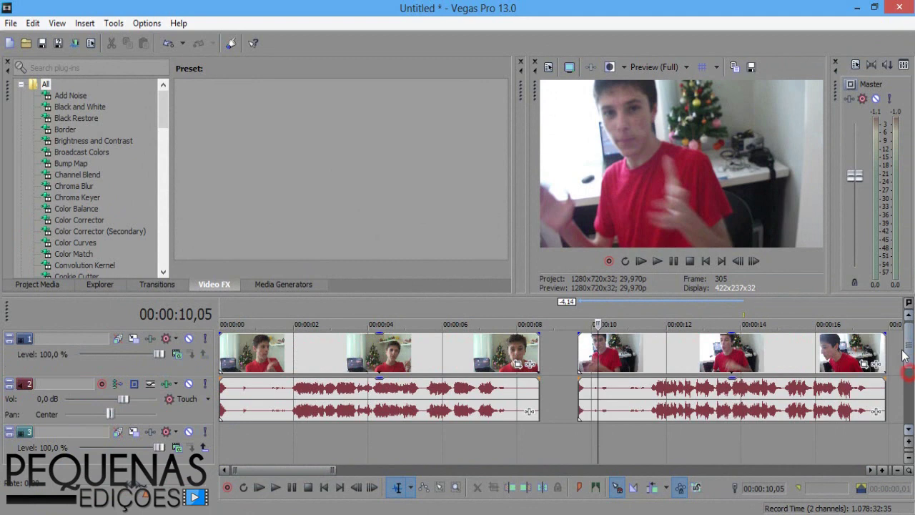
pyautogui.click(586, 357)
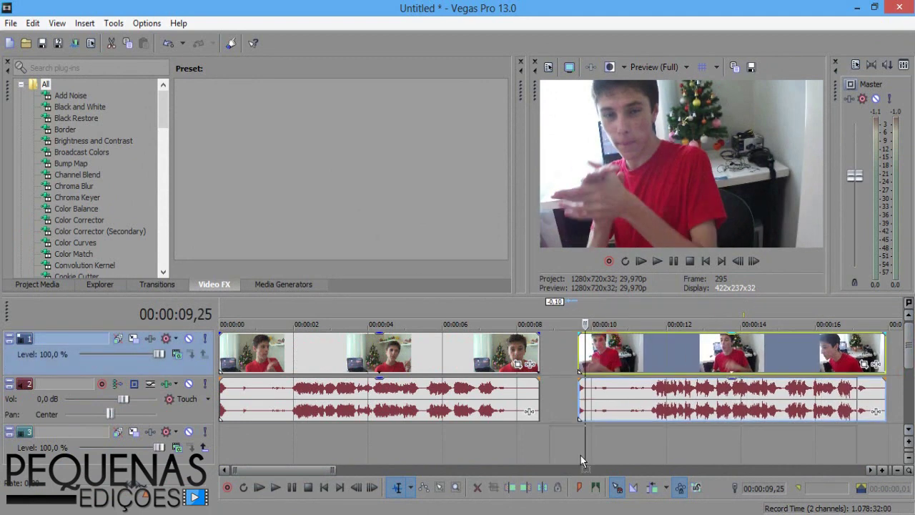
pyautogui.scroll(-3, 581, 455)
pyautogui.moveTo(249, 349); pyautogui.dragTo(251, 350)
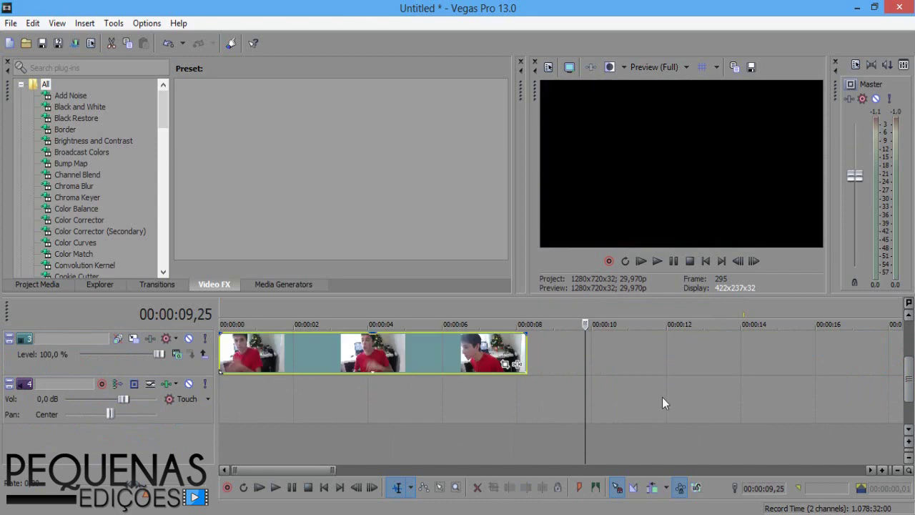
pyautogui.moveTo(908, 390); pyautogui.dragTo(879, 369)
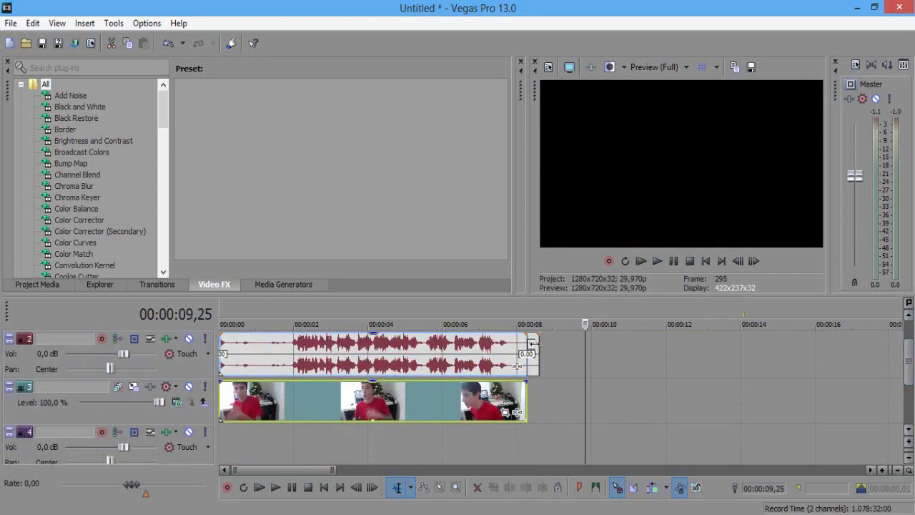
pyautogui.scroll(-3, 454, 366)
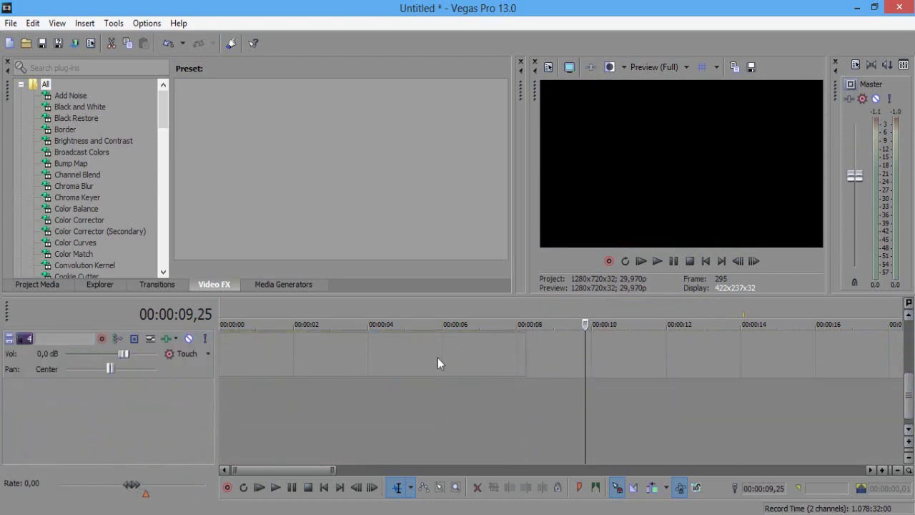
pyautogui.moveTo(437, 363); pyautogui.dragTo(440, 363)
# Trim the end of the first clip and its audio to match the end of the second clip, at 00:00:08,08
pyautogui.moveTo(908, 396); pyautogui.dragTo(878, 367)
pyautogui.moveTo(537, 351); pyautogui.dragTo(525, 337)
pyautogui.click(525, 347)
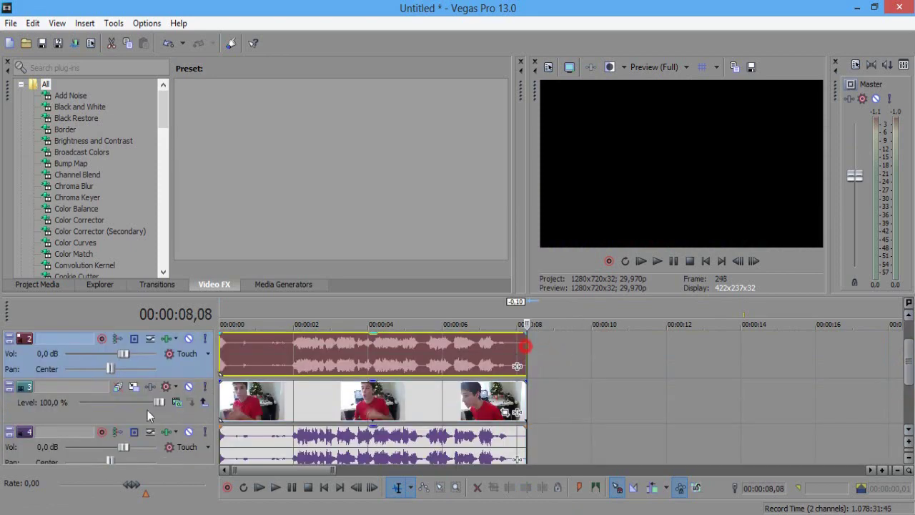
# Play the stacked clips from the start of the timeline to check that their audio is in sync
pyautogui.click(220, 353)
pyautogui.press('space')
pyautogui.press('Return')
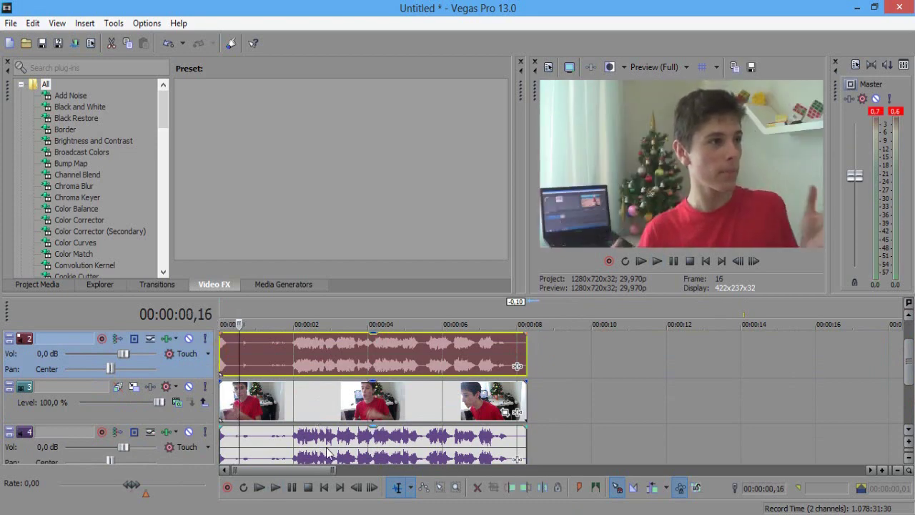
# Compare the waveforms of the two audio tracks closely between the clap and the start of speech at 00:00:02,00
pyautogui.scroll(2, 327, 452)
pyautogui.scroll(4, 327, 452)
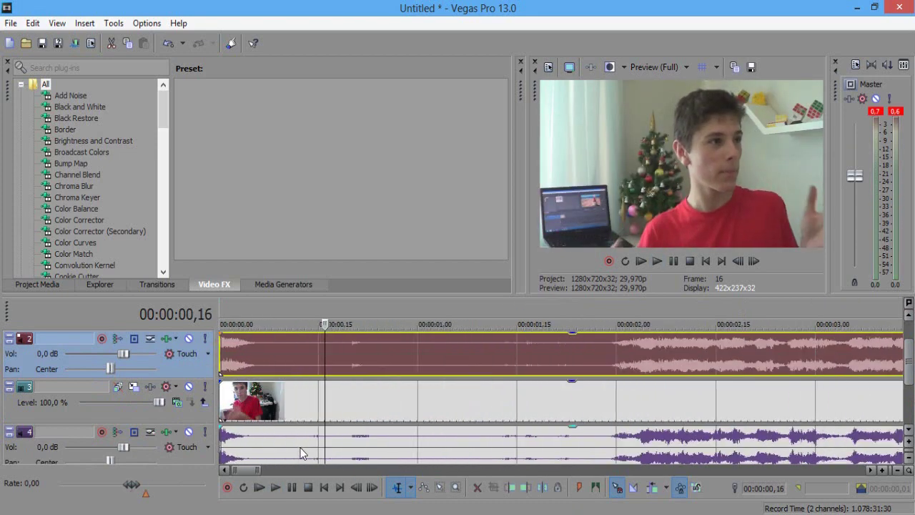
pyautogui.click(419, 452)
pyautogui.press('Right')
pyautogui.press('Right')
pyautogui.press('Right')
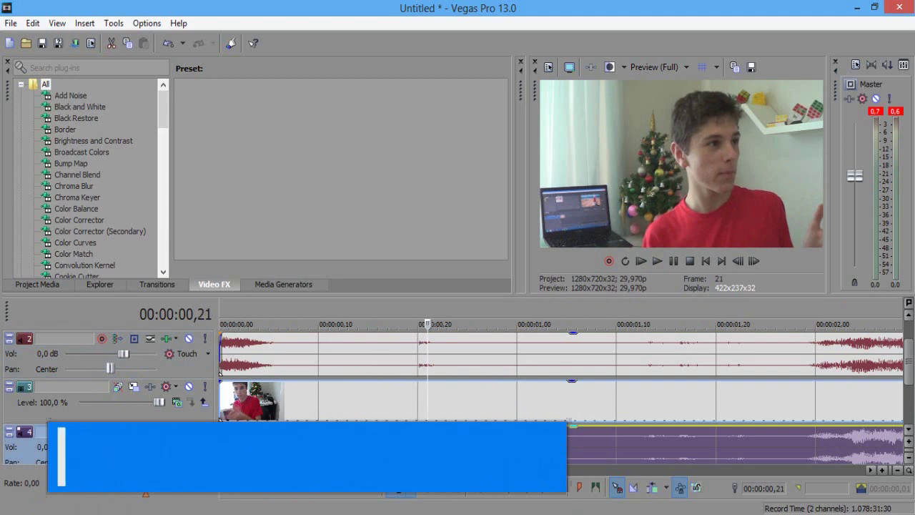
pyautogui.press('Left')
pyautogui.press('Left')
pyautogui.press('Left')
pyautogui.press('Right')
pyautogui.press('Right')
pyautogui.press('Right')
pyautogui.press('Right')
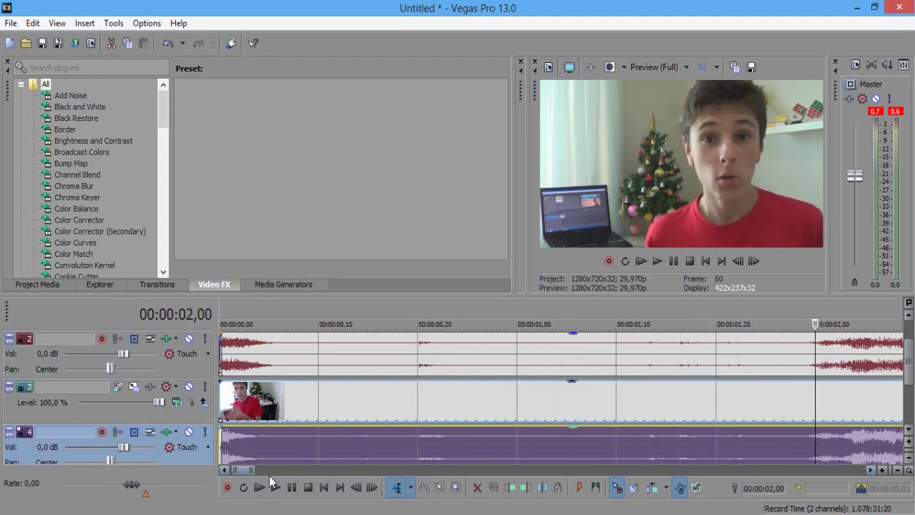
# Review the first camera's clip from the clap through the beginning of the speech
pyautogui.scroll(-5, 270, 477)
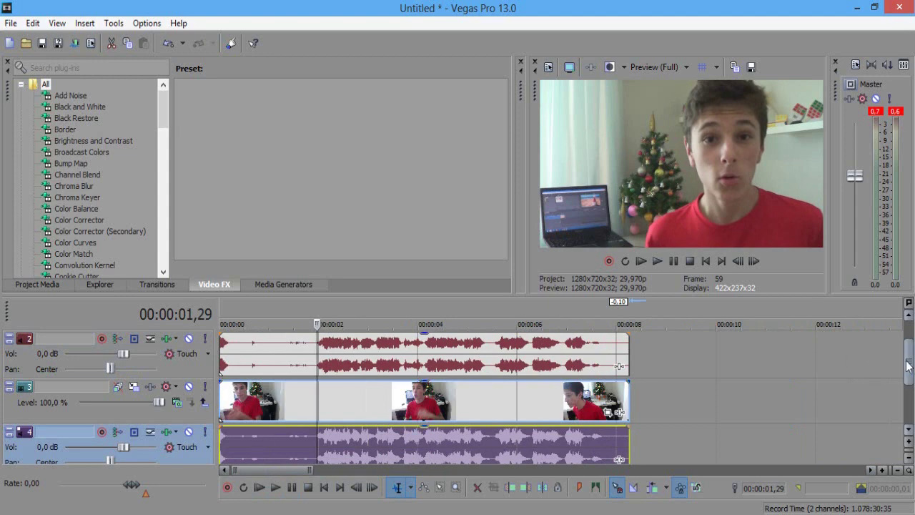
pyautogui.moveTo(907, 363); pyautogui.dragTo(904, 341)
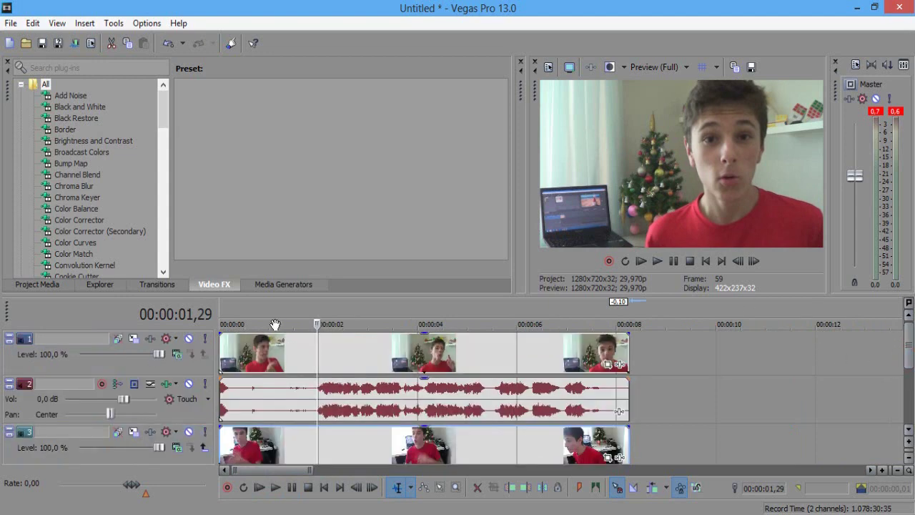
pyautogui.click(317, 350)
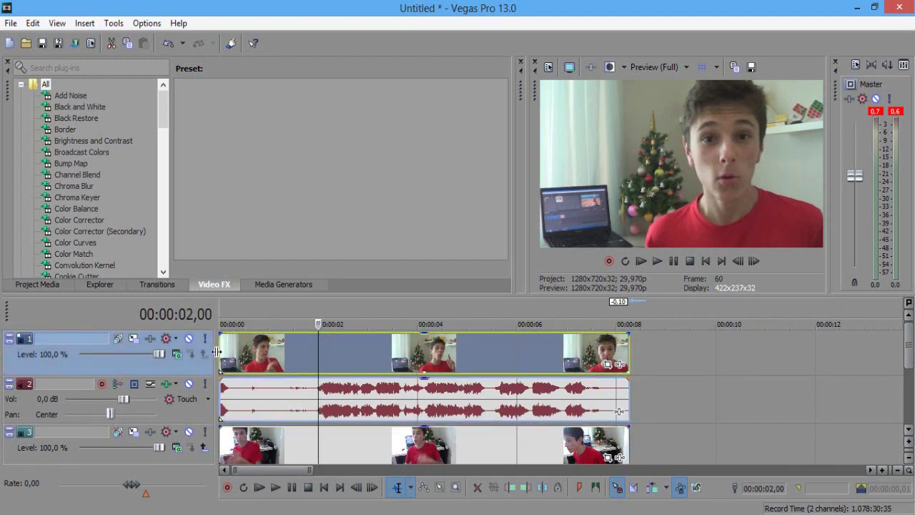
pyautogui.click(226, 354)
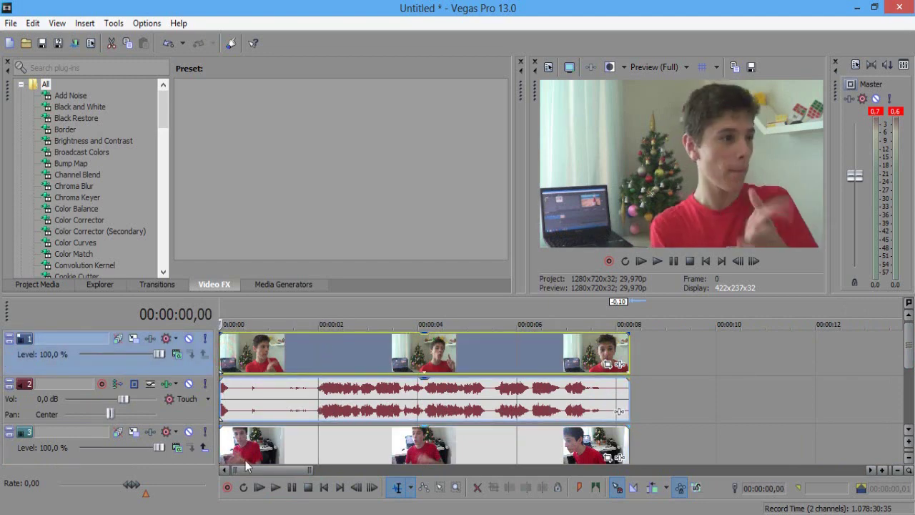
pyautogui.click(319, 364)
pyautogui.click(366, 364)
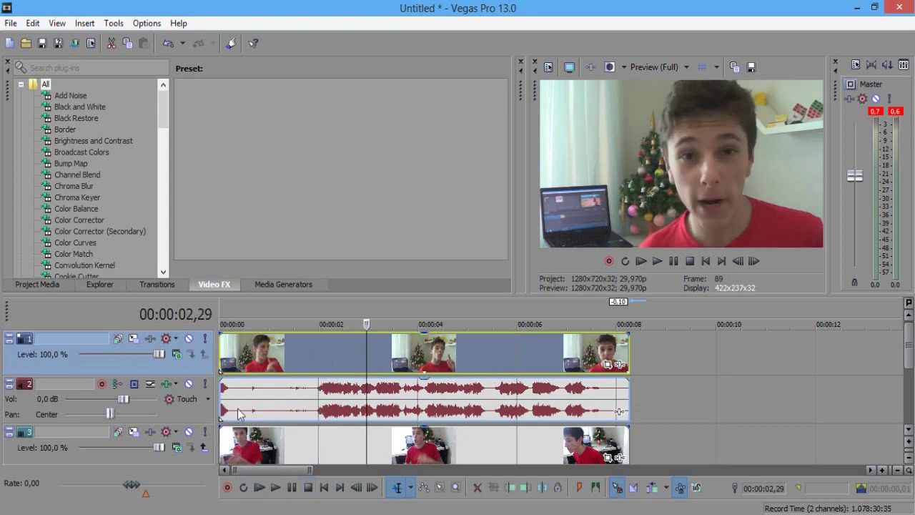
pyautogui.click(318, 398)
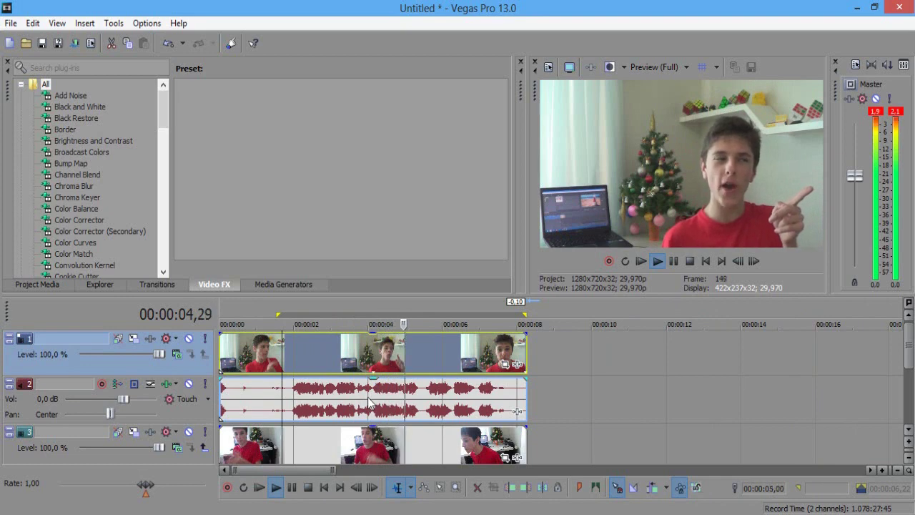
pyautogui.press('Return')
# Play the section around 00:00:03,15 repeatedly to locate the first camera-change point
pyautogui.click(335, 406)
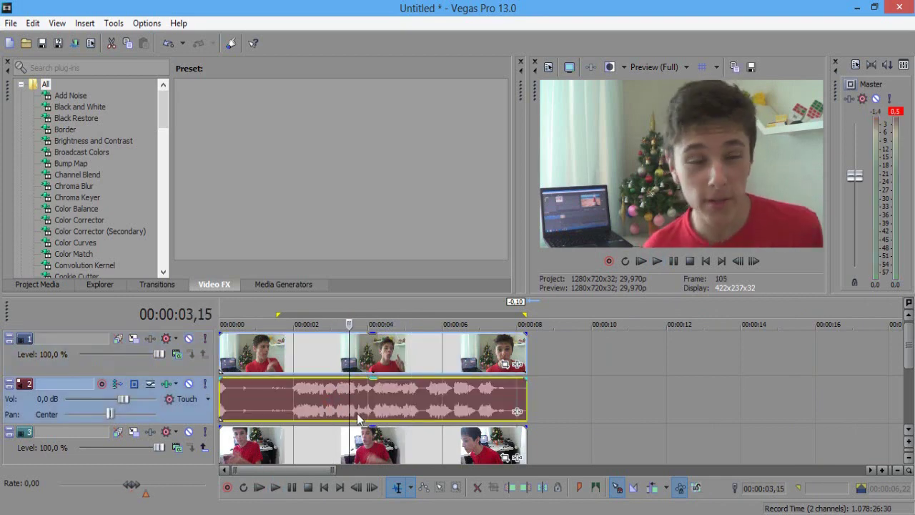
pyautogui.press('Return')
pyautogui.press('Return')
pyautogui.click(357, 398)
pyautogui.press('Return')
pyautogui.press('Return')
pyautogui.click(344, 397)
pyautogui.press('Return')
pyautogui.press('Return')
pyautogui.click(344, 398)
pyautogui.press('Return')
pyautogui.press('Return')
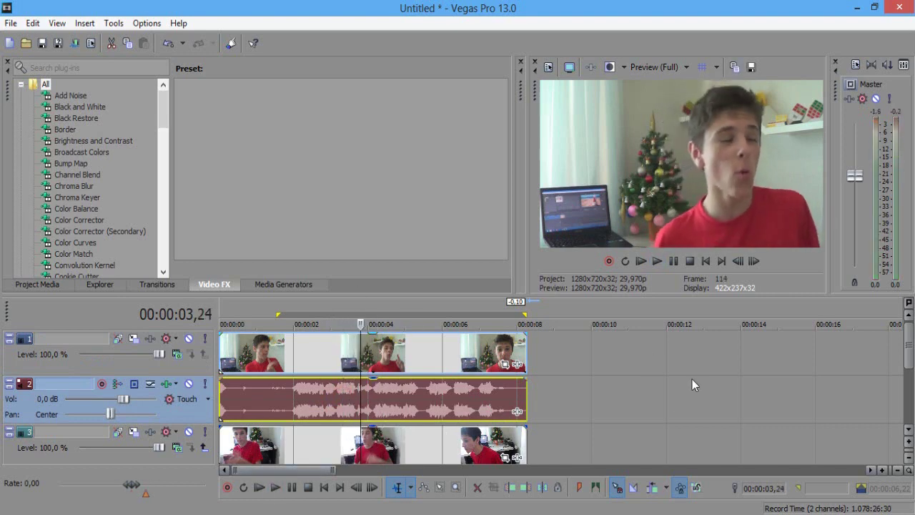
# Split the first camera's clip and its audio at the camera-change point, 00:00:03,20
pyautogui.scroll(1, 585, 359)
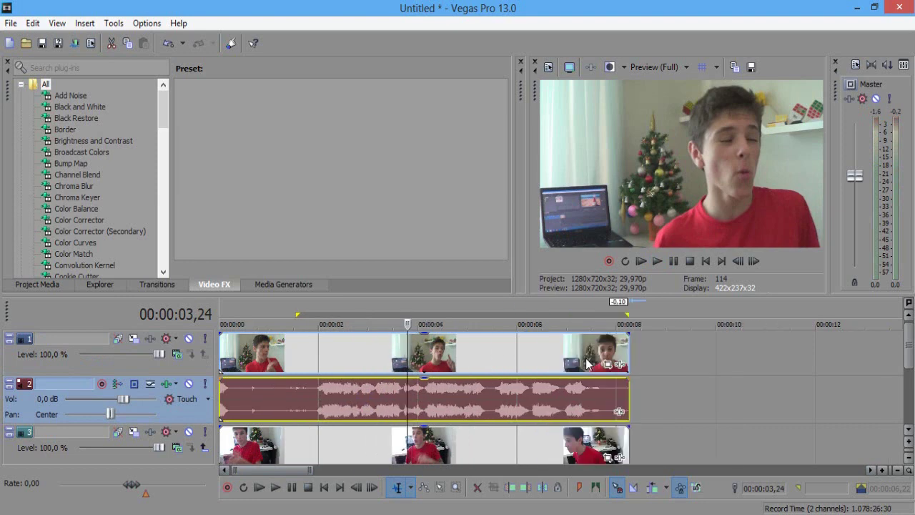
pyautogui.scroll(1, 481, 390)
pyautogui.scroll(1, 483, 401)
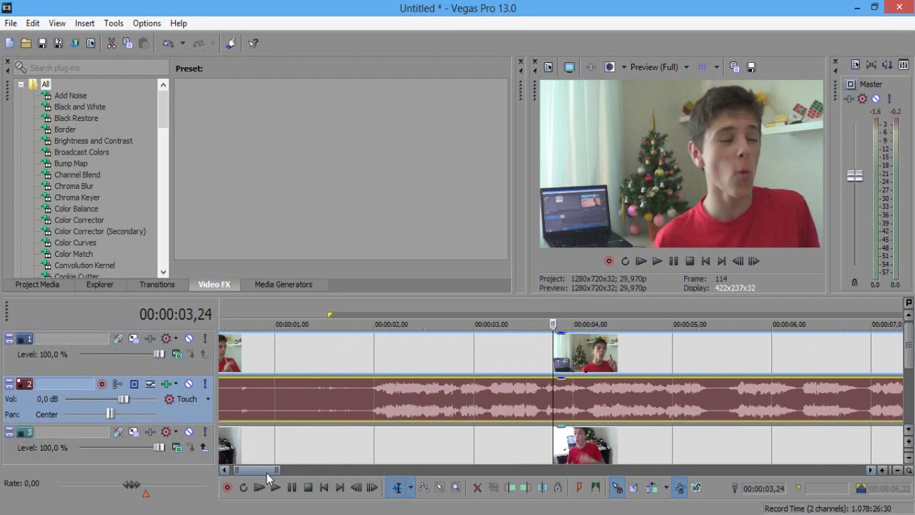
pyautogui.moveTo(274, 470); pyautogui.dragTo(308, 470)
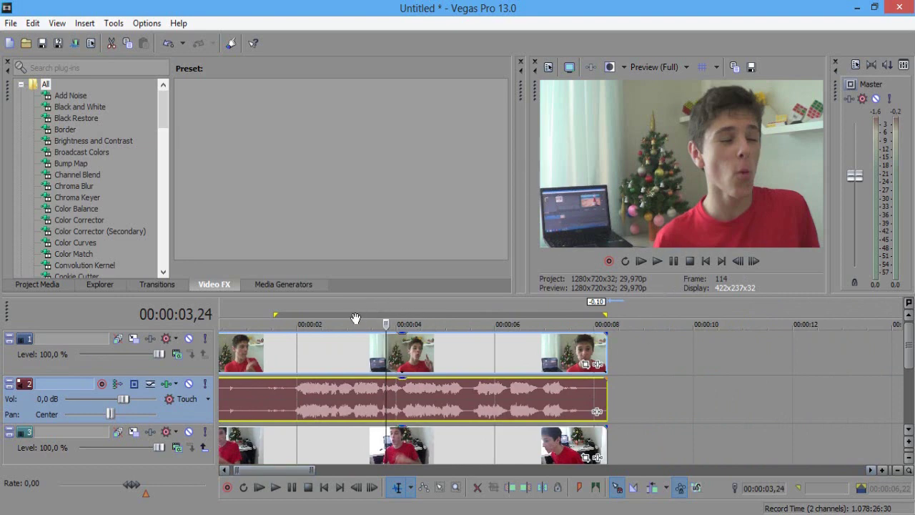
pyautogui.click(377, 345)
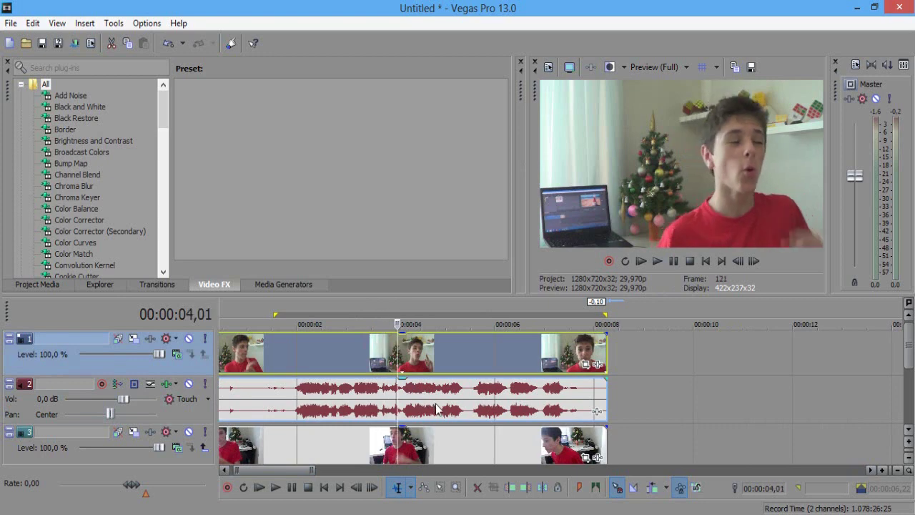
pyautogui.press('space')
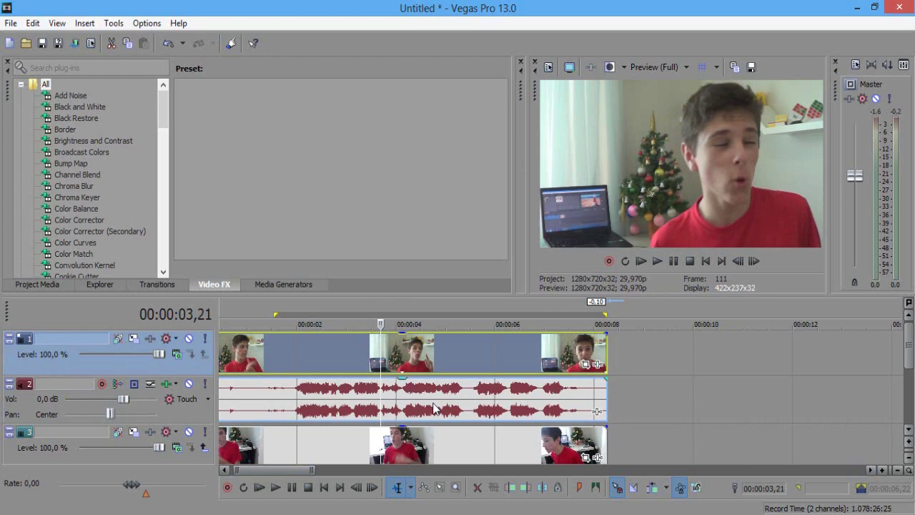
pyautogui.click(379, 349)
pyautogui.click(389, 384)
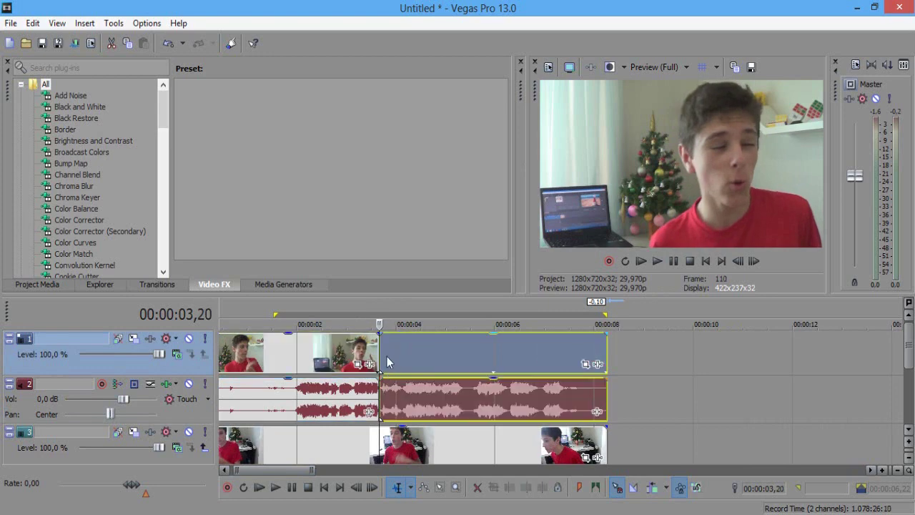
# Split the second camera's clip and its audio at the same point, 00:00:03,20
pyautogui.moveTo(910, 349); pyautogui.dragTo(910, 375)
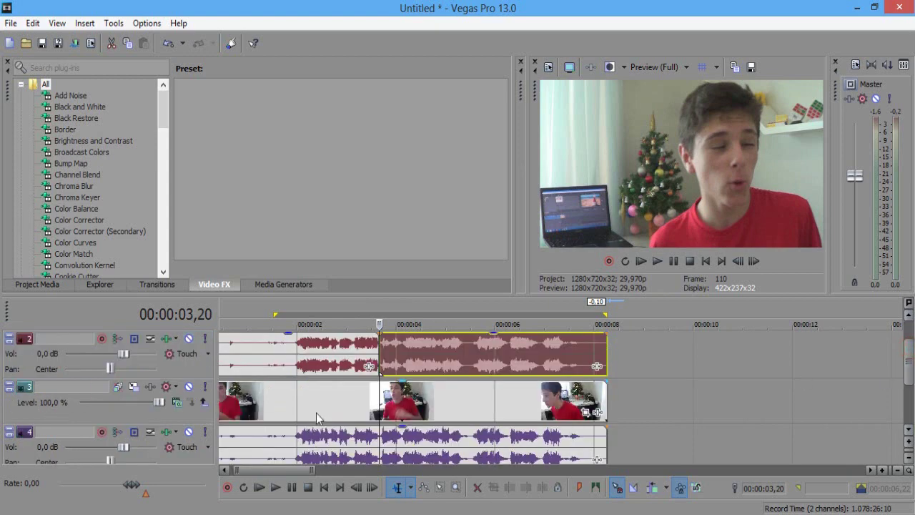
pyautogui.click(382, 395)
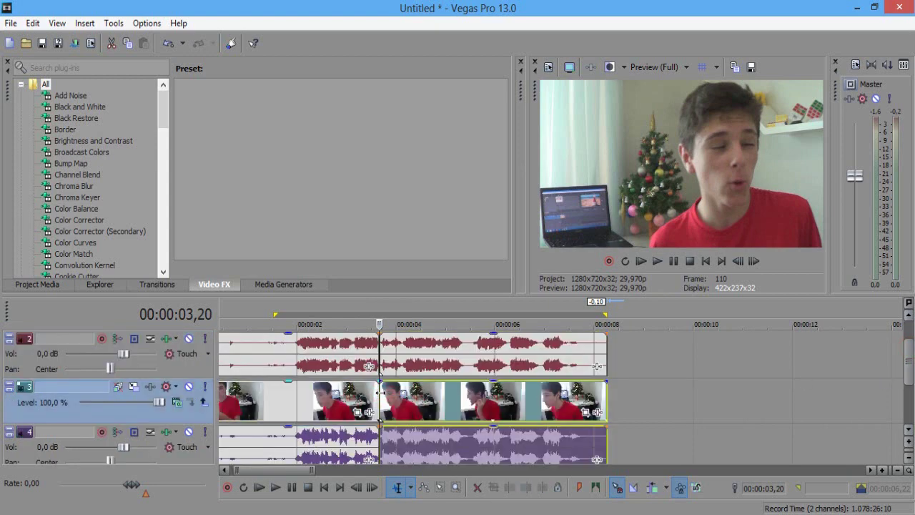
pyautogui.moveTo(910, 375); pyautogui.dragTo(908, 363)
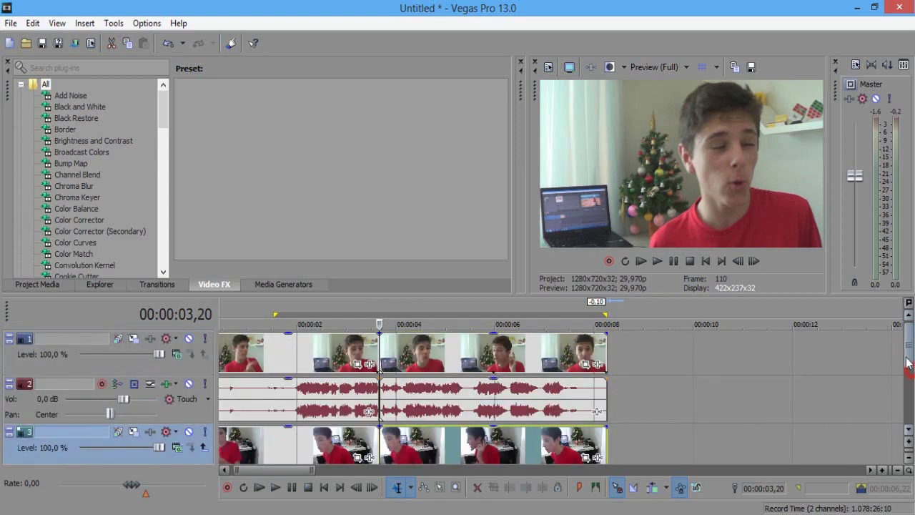
# Play on to find the next camera-change point and split the first camera's clip and audio there, at 00:00:05,13
pyautogui.click(396, 366)
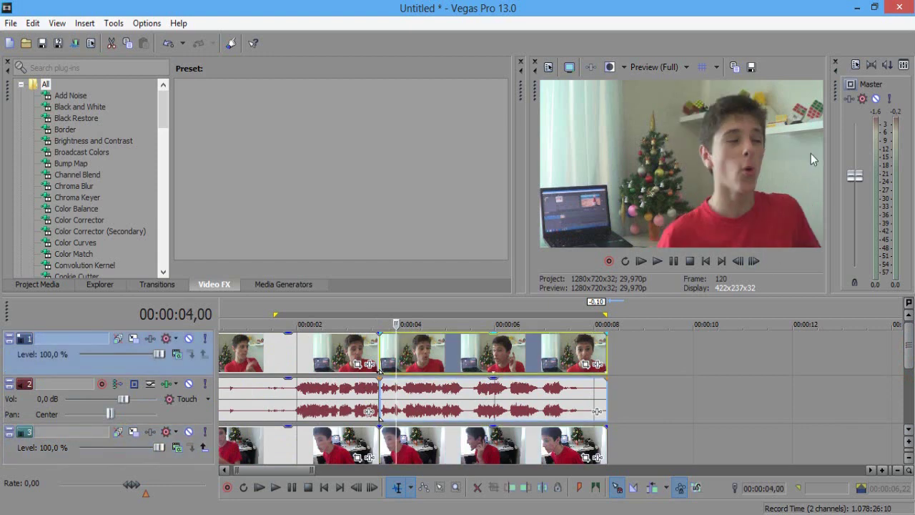
pyautogui.press('space')
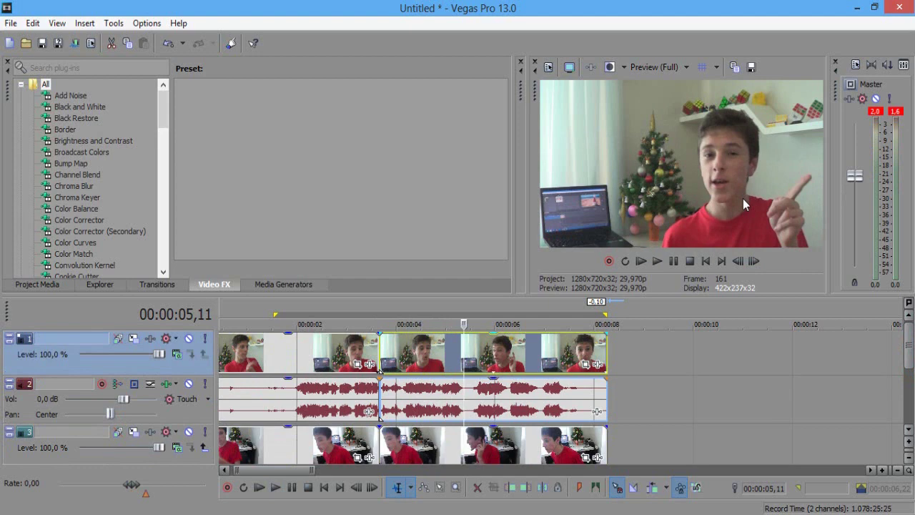
pyautogui.press('Left')
pyautogui.press('Left')
pyautogui.press('Left')
pyautogui.press('Left')
pyautogui.press('Left')
pyautogui.press('Right')
pyautogui.press('Right')
pyautogui.press('Right')
pyautogui.press('Right')
pyautogui.press('Right')
pyautogui.press('Right')
pyautogui.press('Right')
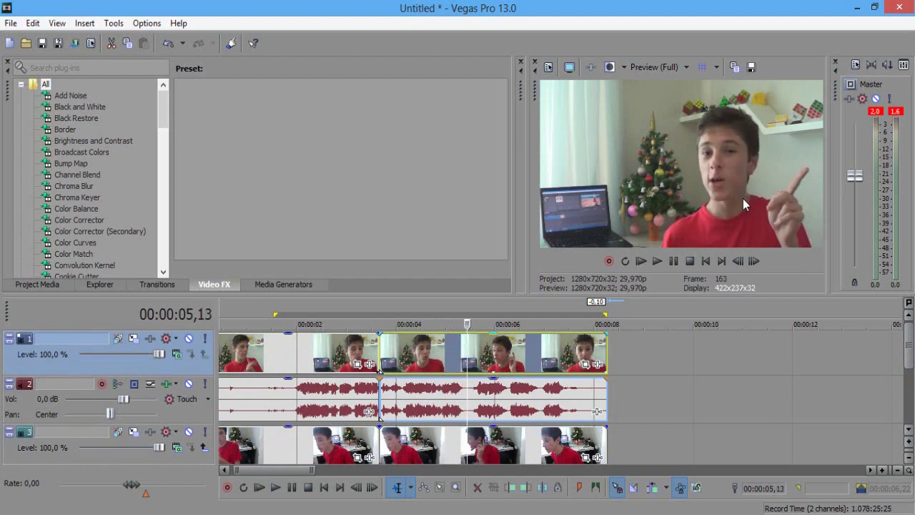
pyautogui.press('s')
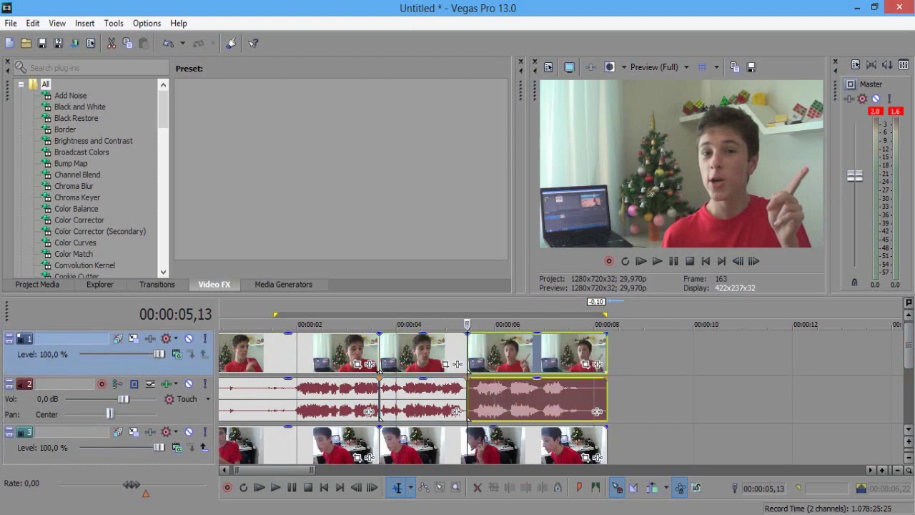
# Split the second camera's clip and its audio at 00:00:05,13 to match the first camera's cut
pyautogui.moveTo(910, 347); pyautogui.dragTo(909, 359)
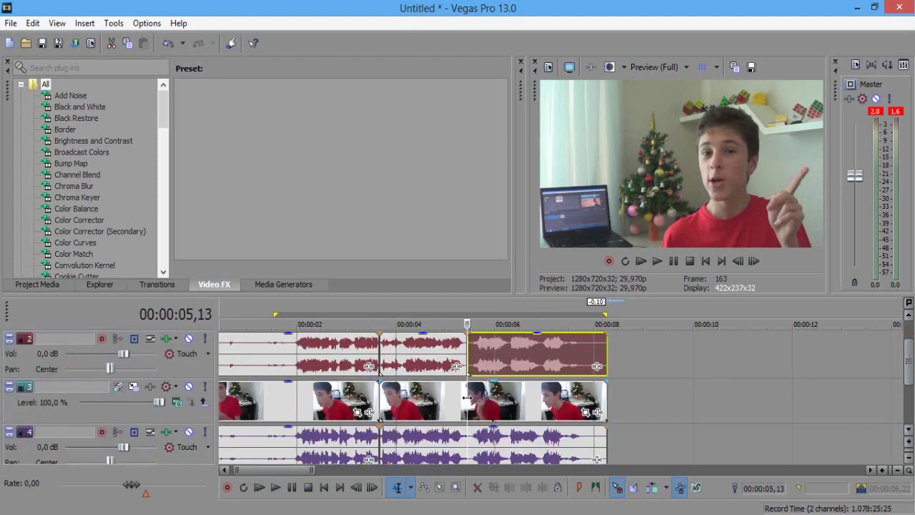
pyautogui.click(490, 411)
pyautogui.scroll(1, 383, 386)
pyautogui.scroll(-1, 386, 400)
pyautogui.scroll(1, 394, 419)
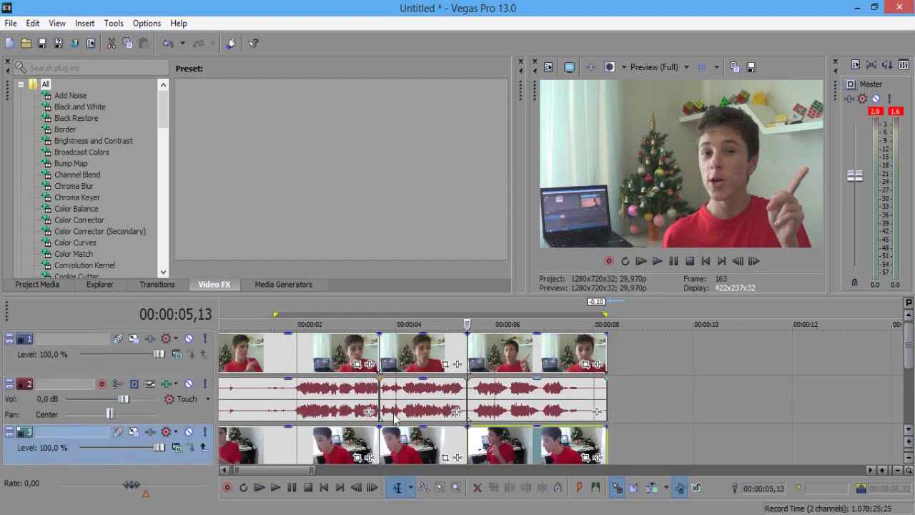
# Delete the first camera's middle clip and move the second camera's matching video and audio into its place on the first camera's tracks
pyautogui.click(406, 357)
pyautogui.press('Delete')
pyautogui.moveTo(416, 441); pyautogui.dragTo(399, 353)
pyautogui.moveTo(908, 350); pyautogui.dragTo(908, 366)
pyautogui.moveTo(432, 452); pyautogui.dragTo(431, 354)
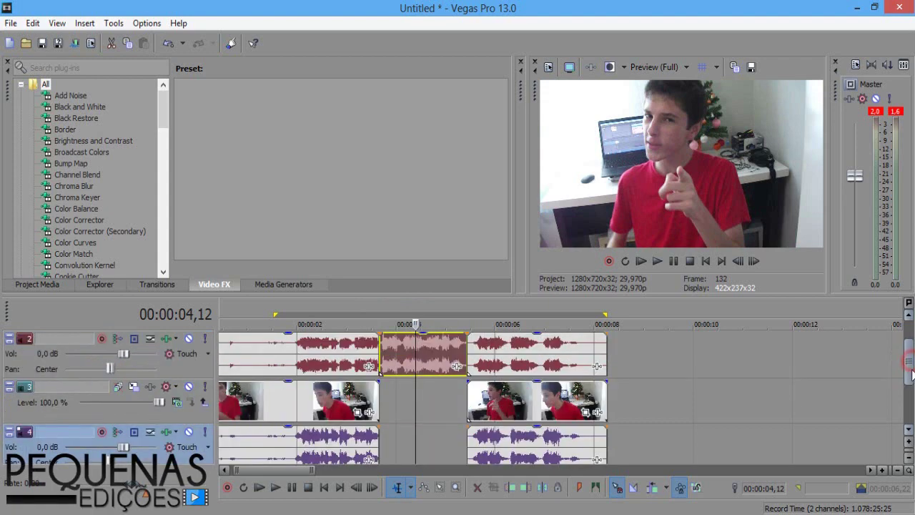
# Delete the second camera's remaining clips and remove its empty video and audio tracks
pyautogui.click(304, 413)
pyautogui.press('Delete')
pyautogui.click(531, 411)
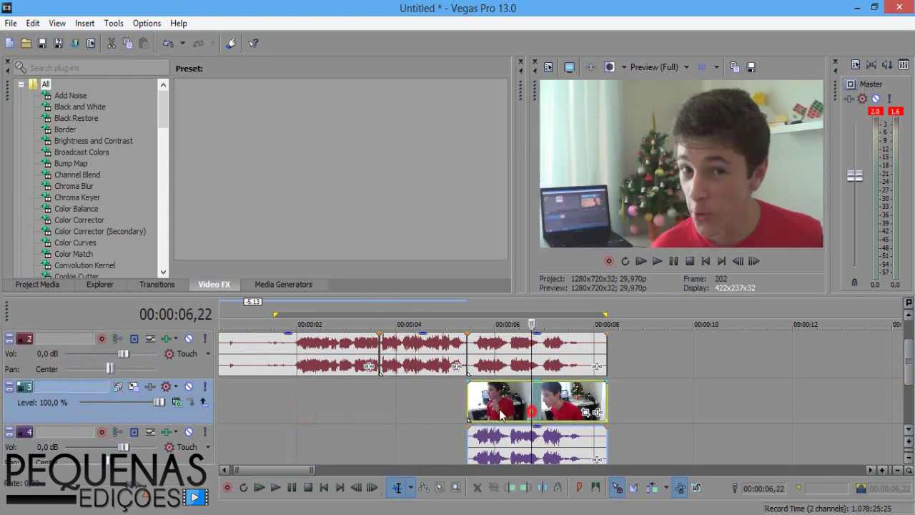
pyautogui.press('Delete')
pyautogui.click(125, 411)
pyautogui.press('Delete')
pyautogui.click(184, 418)
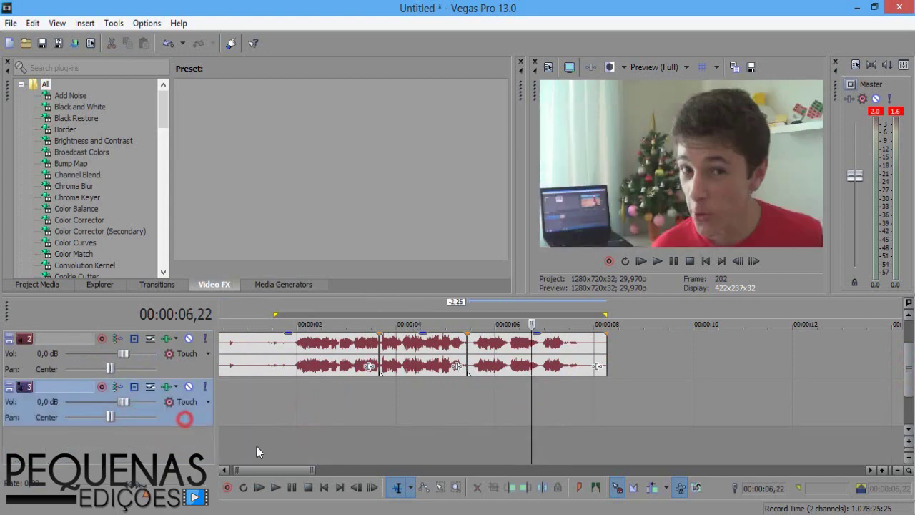
pyautogui.press('Delete')
pyautogui.hotkey('ctrl', 'z')
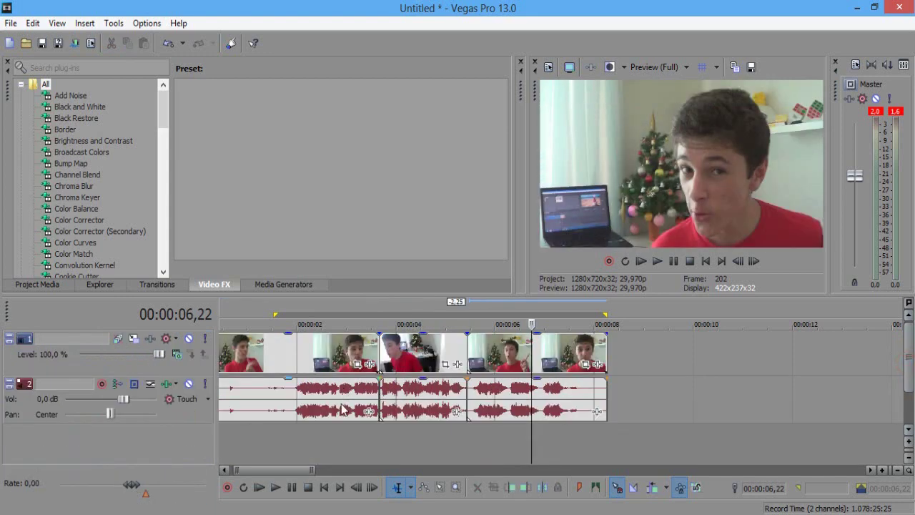
# Find where the speech starts, split the clip and audio at 00:00:01,29, and delete the opening part containing the clap
pyautogui.moveTo(284, 471); pyautogui.dragTo(250, 446)
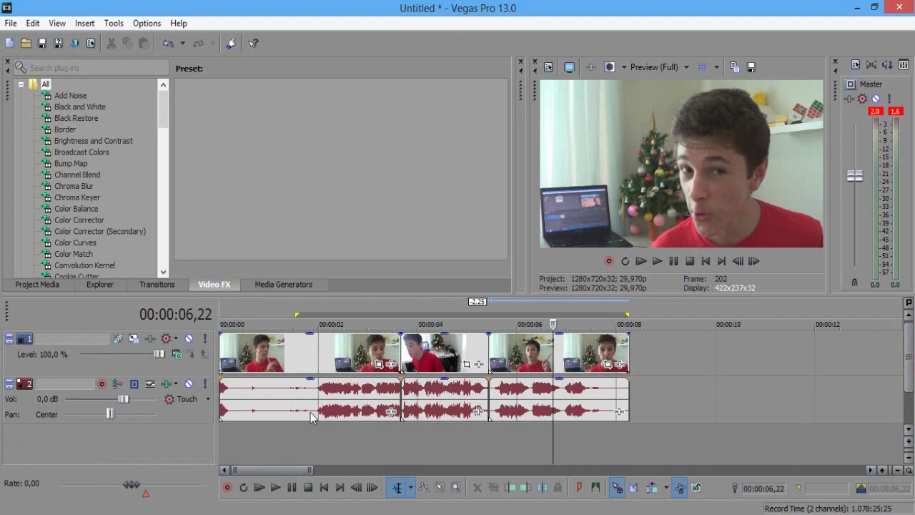
pyautogui.scroll(2, 330, 411)
pyautogui.moveTo(264, 475); pyautogui.dragTo(216, 424)
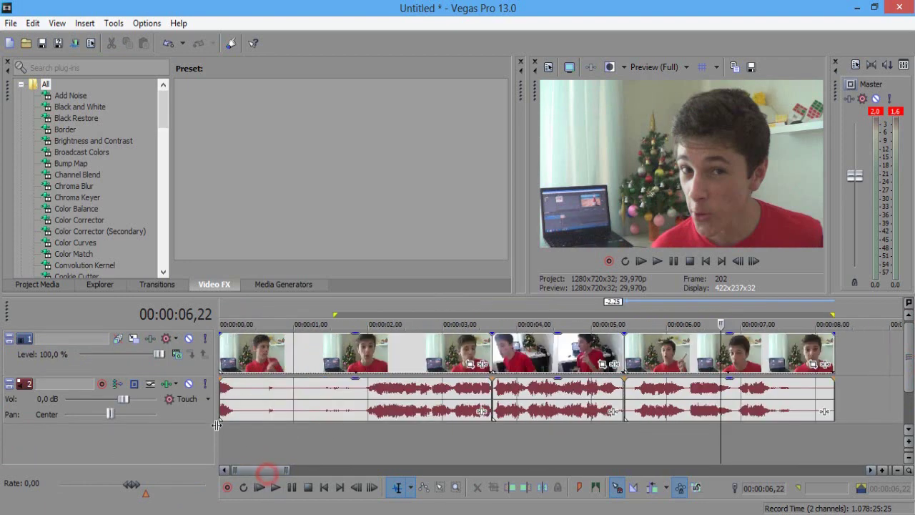
pyautogui.click(222, 394)
pyautogui.press('space')
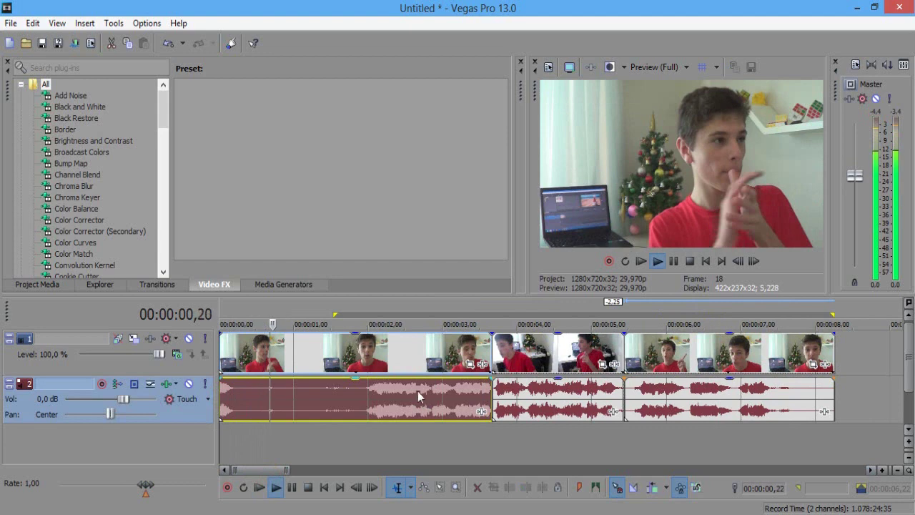
pyautogui.press('Return')
pyautogui.click(367, 394)
pyautogui.scroll(3, 376, 401)
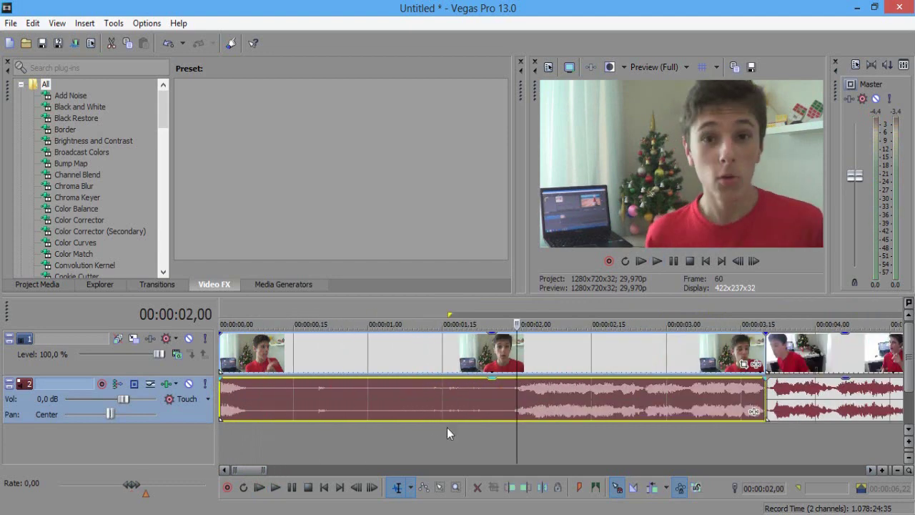
pyautogui.scroll(1, 551, 426)
pyautogui.press('Left')
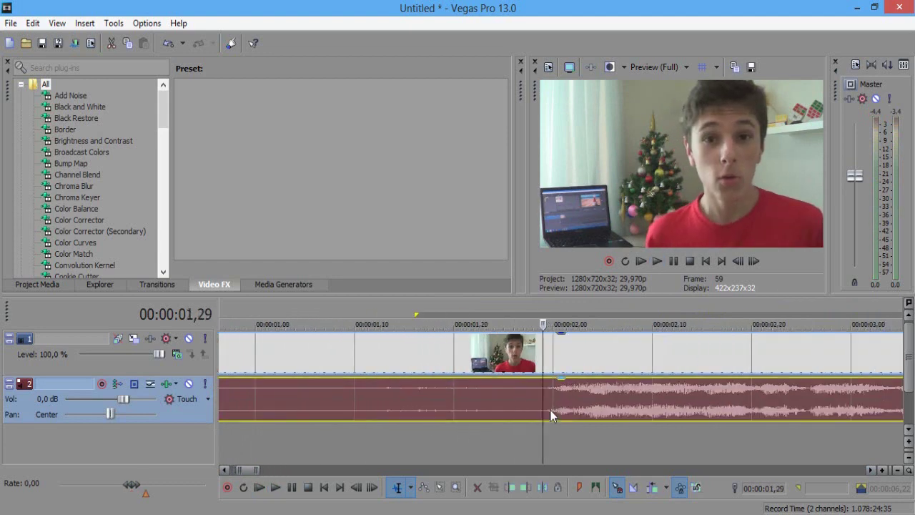
pyautogui.press('s')
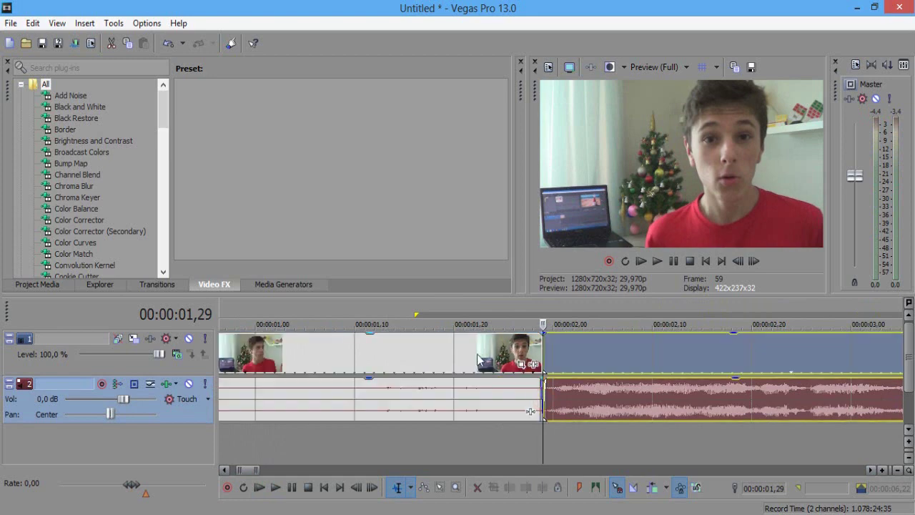
pyautogui.click(474, 352)
pyautogui.press('Delete')
# Move the three remaining clips with their audio back to the timeline start, placed end to end without gaps
pyautogui.scroll(-3, 475, 374)
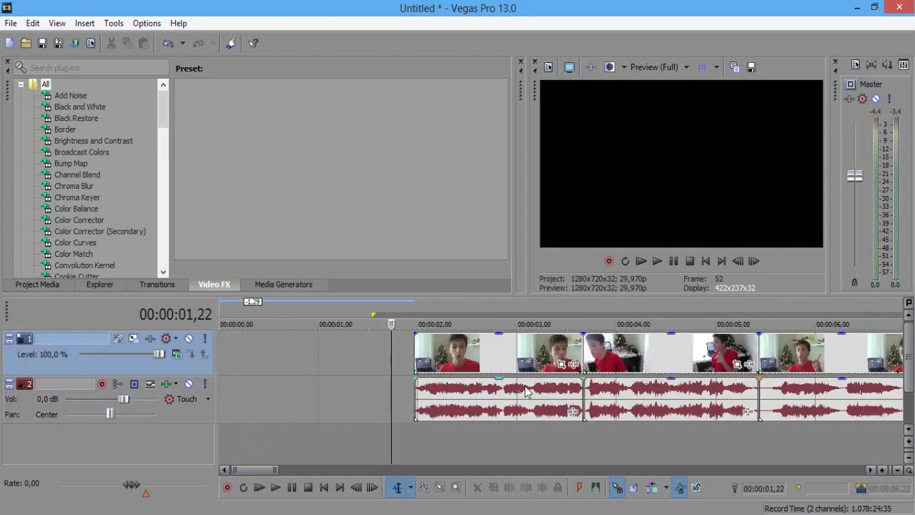
pyautogui.moveTo(377, 358); pyautogui.dragTo(242, 355)
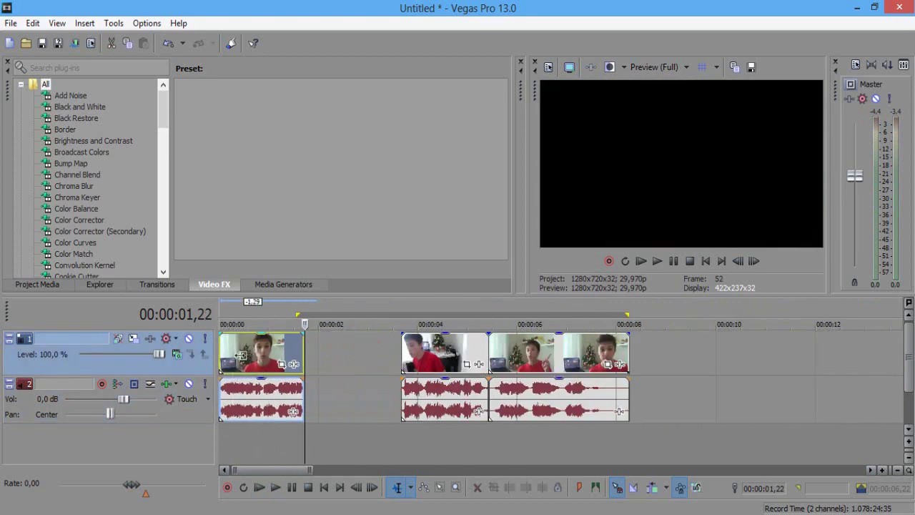
pyautogui.moveTo(436, 361); pyautogui.dragTo(358, 361)
pyautogui.click(275, 350)
pyautogui.moveTo(585, 361); pyautogui.dragTo(488, 366)
pyautogui.click(499, 361)
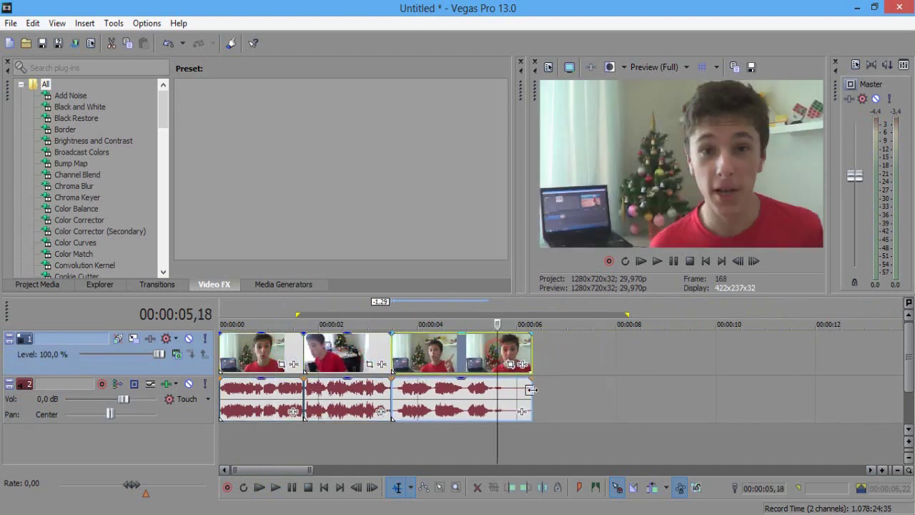
# Find the end of the speech, split the last clip and its audio at 00:00:05,23, and delete the remainder
pyautogui.click(480, 408)
pyautogui.press('space')
pyautogui.press('Return')
pyautogui.click(484, 409)
pyautogui.press('Return')
pyautogui.press('Return')
pyautogui.press('s')
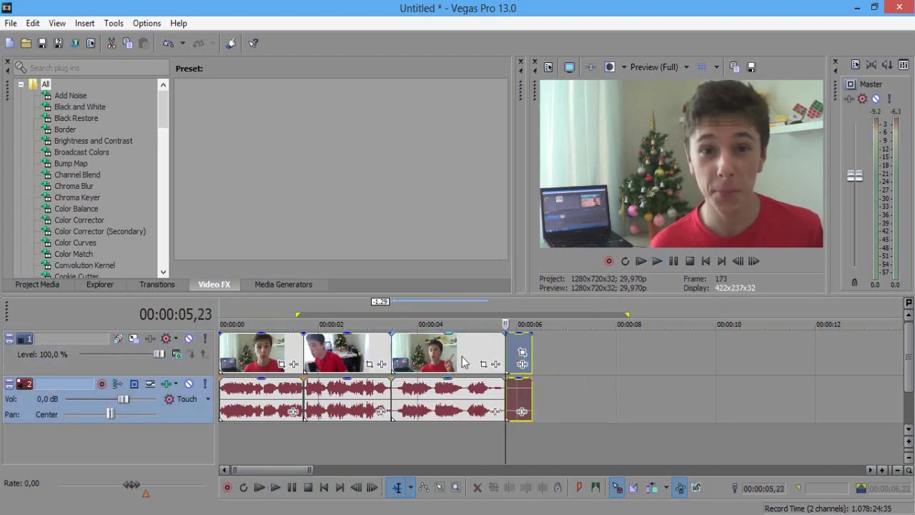
pyautogui.press('Delete')
# Set the loop region from 00:00:00,00 to 00:00:05,23 and play the edited sequence
pyautogui.click(458, 350)
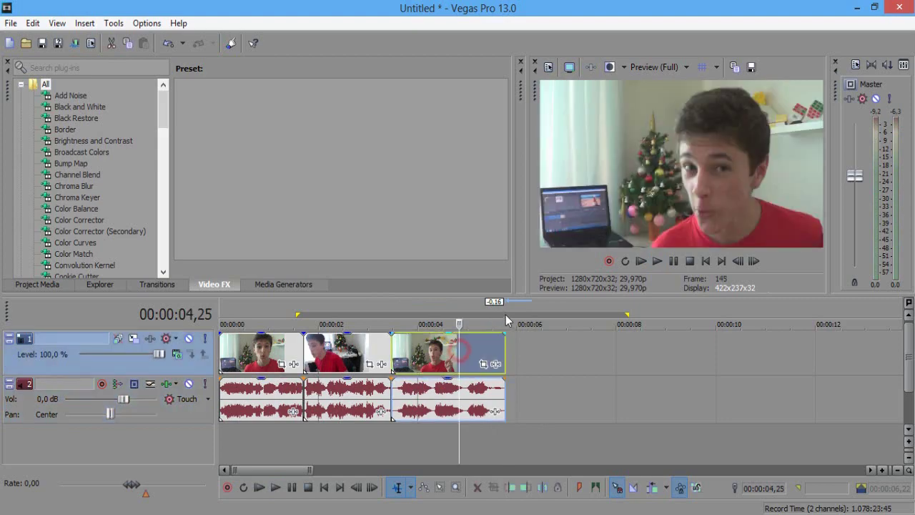
pyautogui.moveTo(504, 314); pyautogui.dragTo(120, 309)
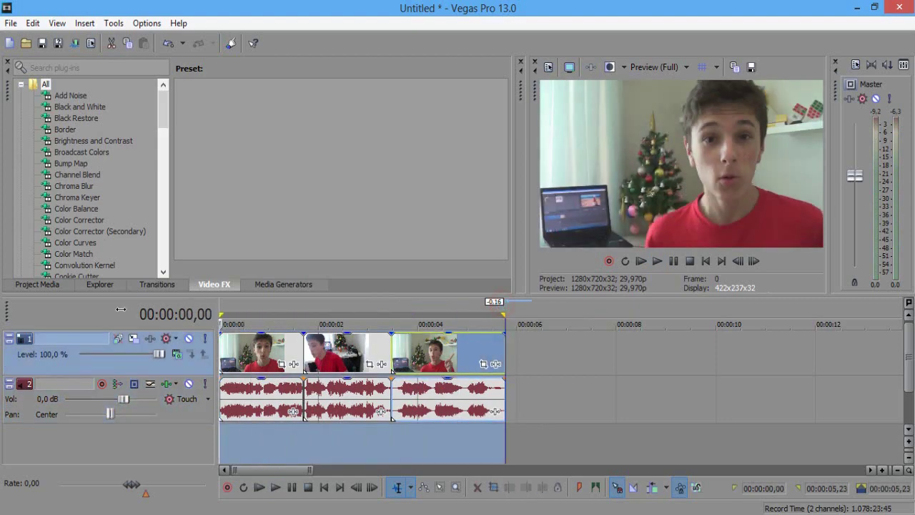
pyautogui.press('space')
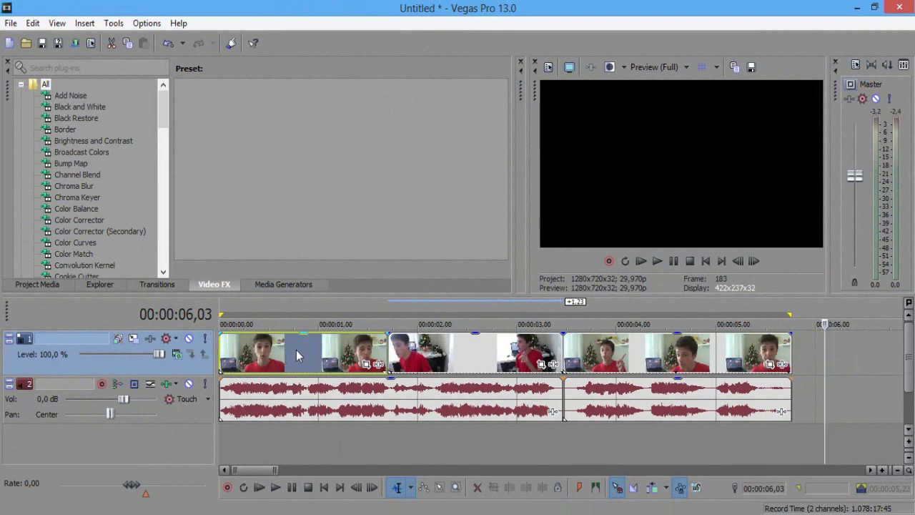
# Review the finished sequence by playing across the first camera change and checking frames in each of the three clips
pyautogui.click(325, 344)
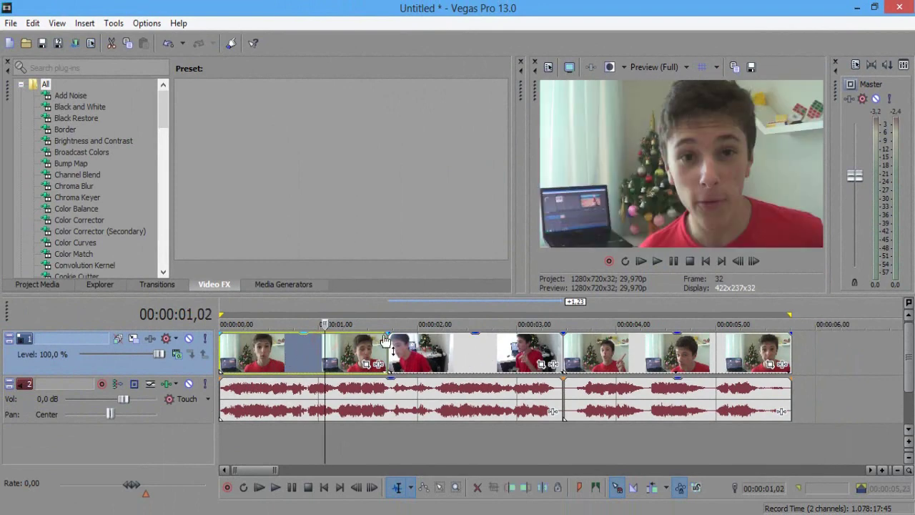
pyautogui.press('space')
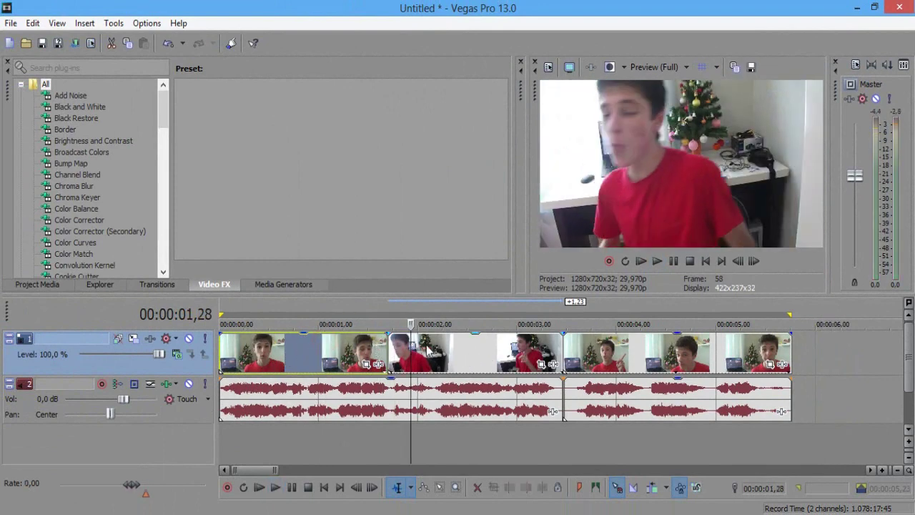
pyautogui.click(491, 351)
pyautogui.click(630, 346)
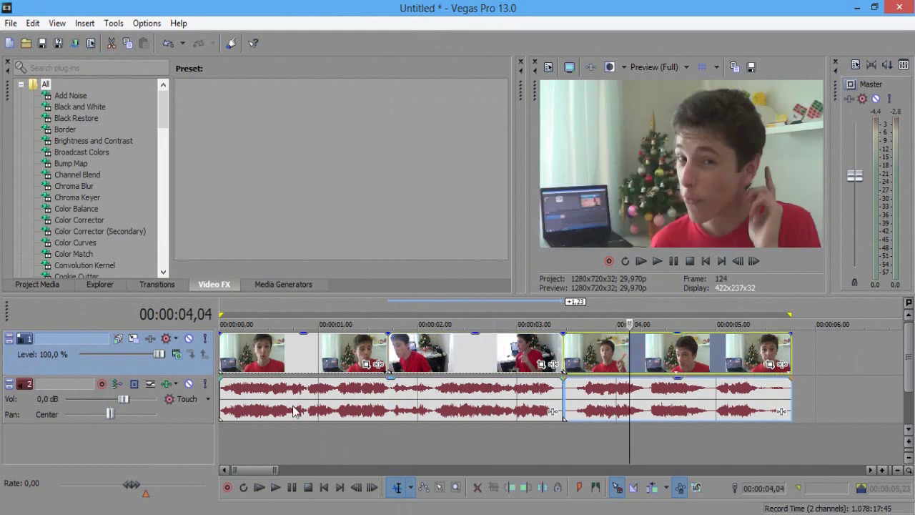
pyautogui.moveTo(264, 474); pyautogui.dragTo(292, 461)
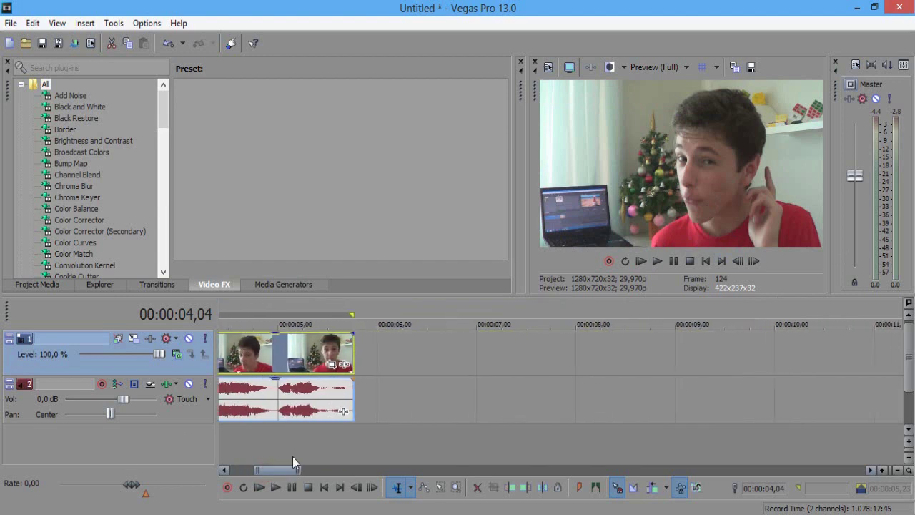
pyautogui.click(439, 339)
pyautogui.click(354, 450)
pyautogui.click(292, 487)
pyautogui.moveTo(274, 474); pyautogui.dragTo(230, 455)
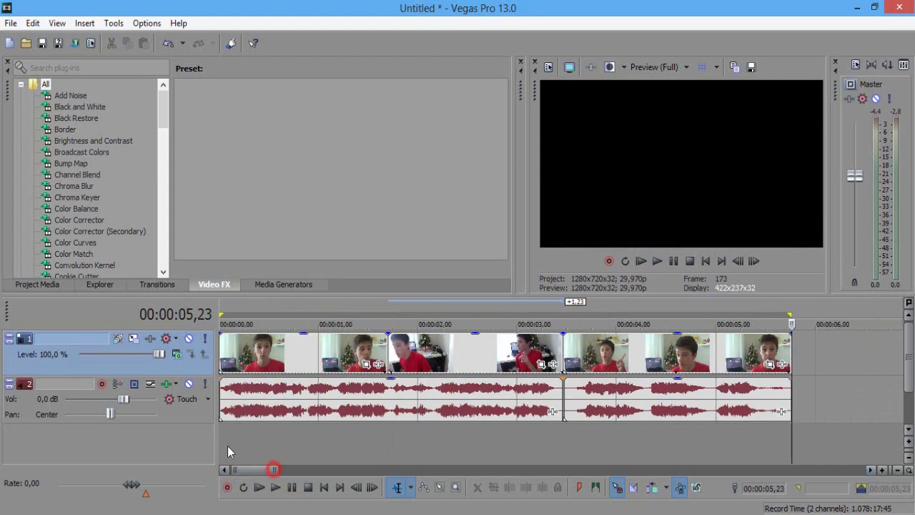
pyautogui.click(188, 437)
pyautogui.click(251, 450)
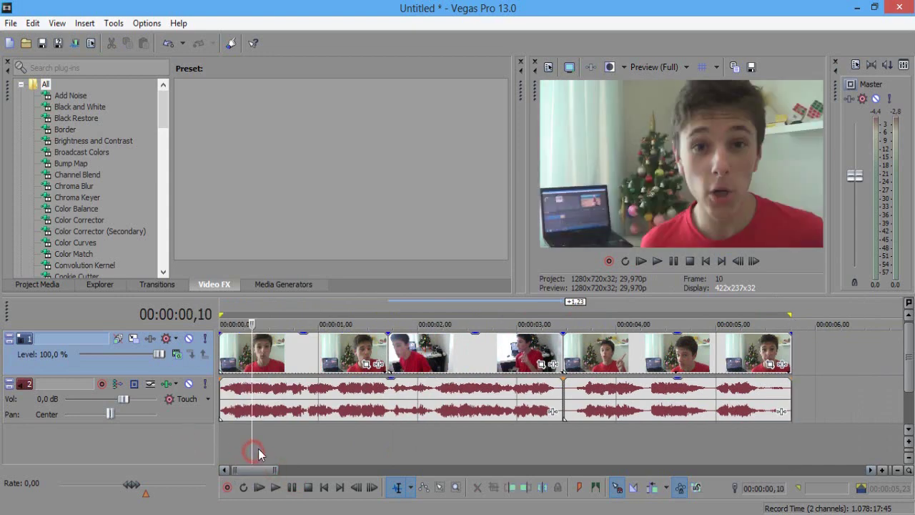
pyautogui.click(348, 442)
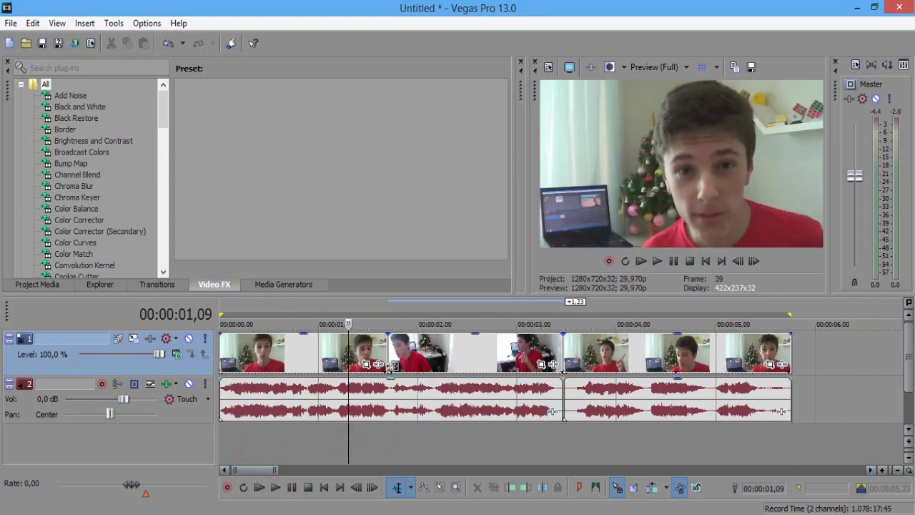
pyautogui.click(513, 348)
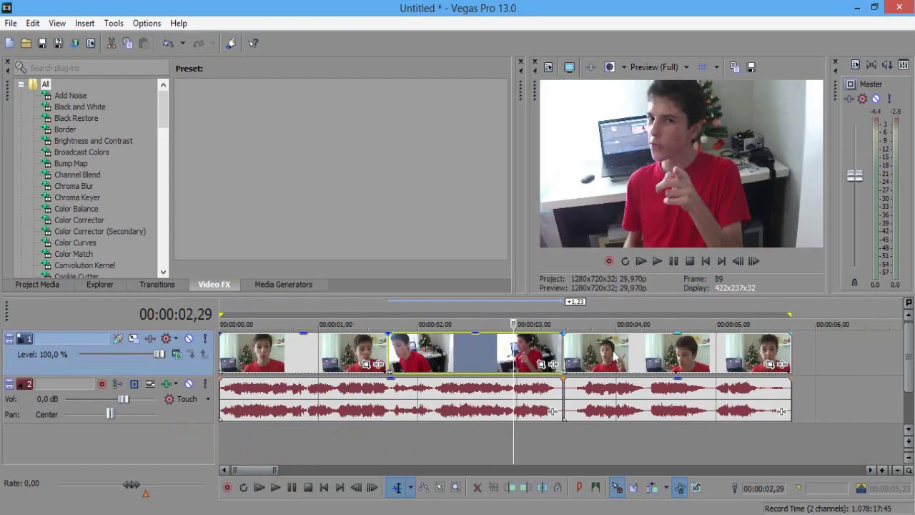